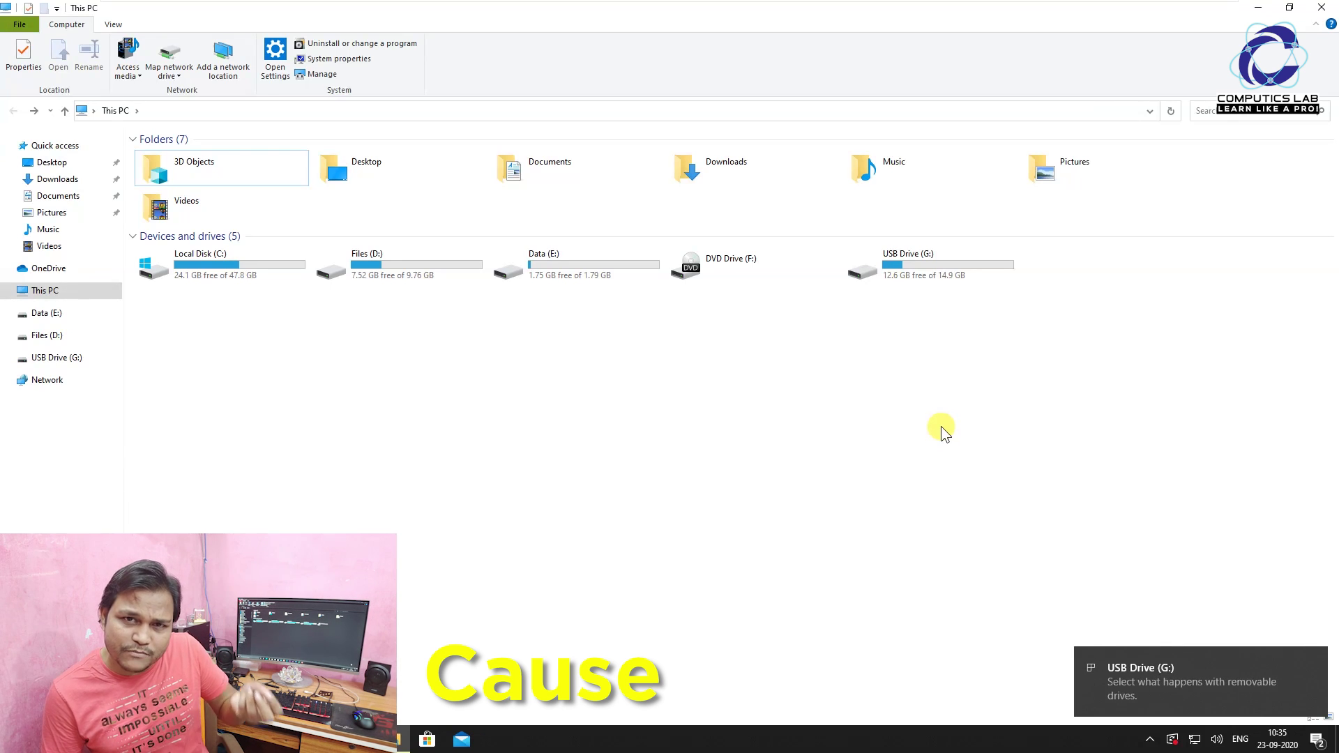
Step: Dismiss the removable-drive notification and open USB Drive (G:) to show its contents
left_click(1315, 658)
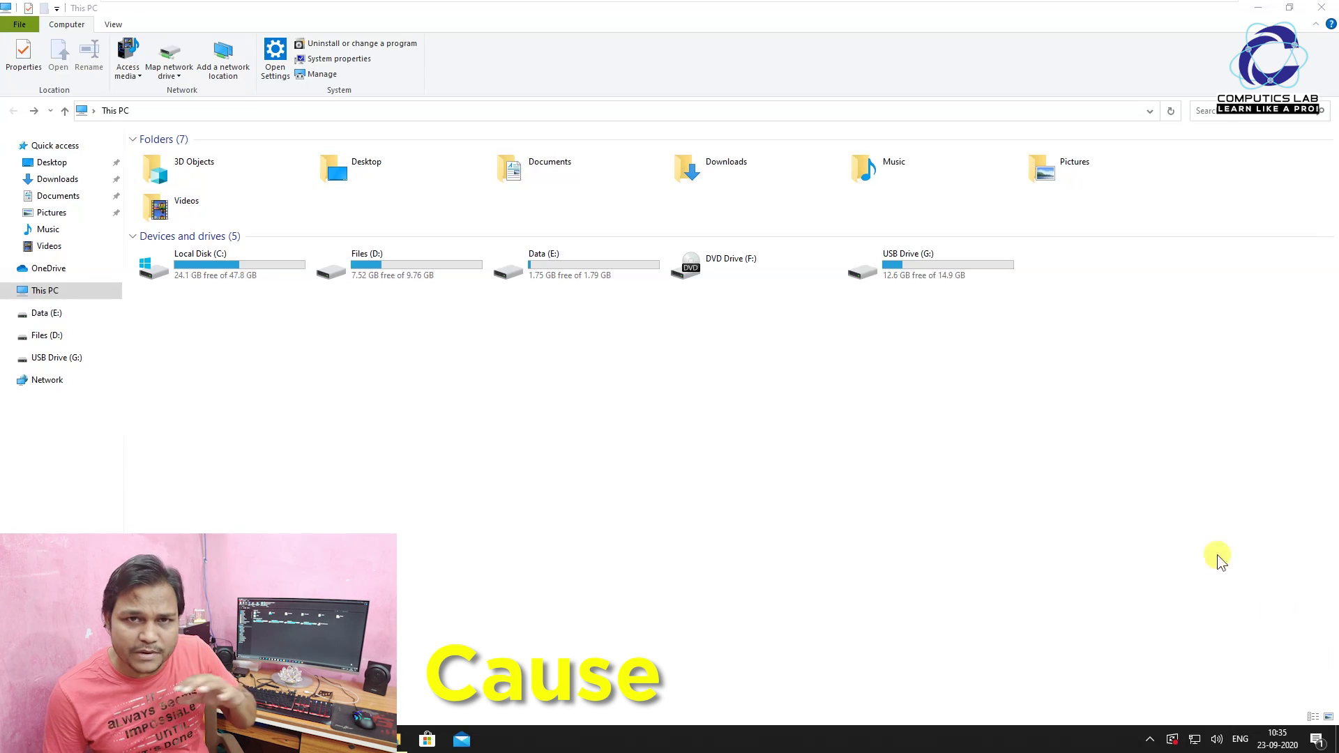
left_click(939, 276)
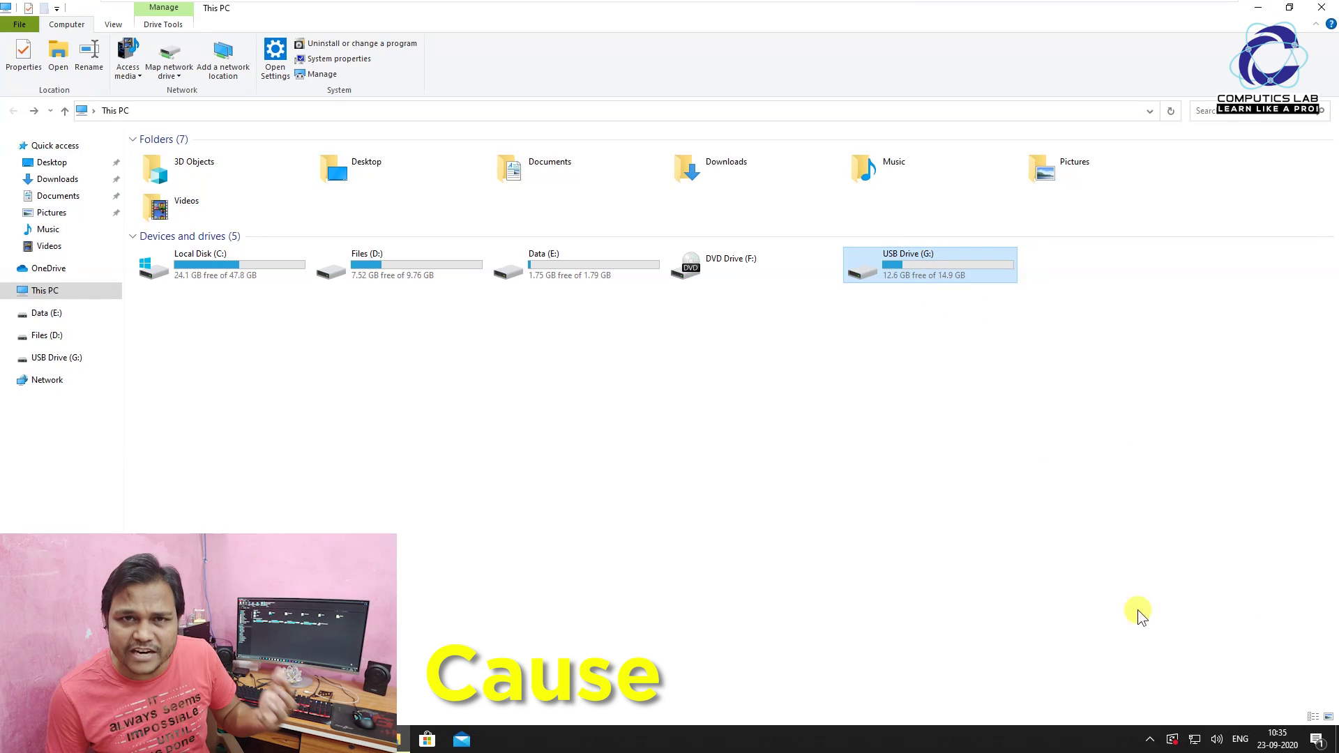
left_click(1149, 739)
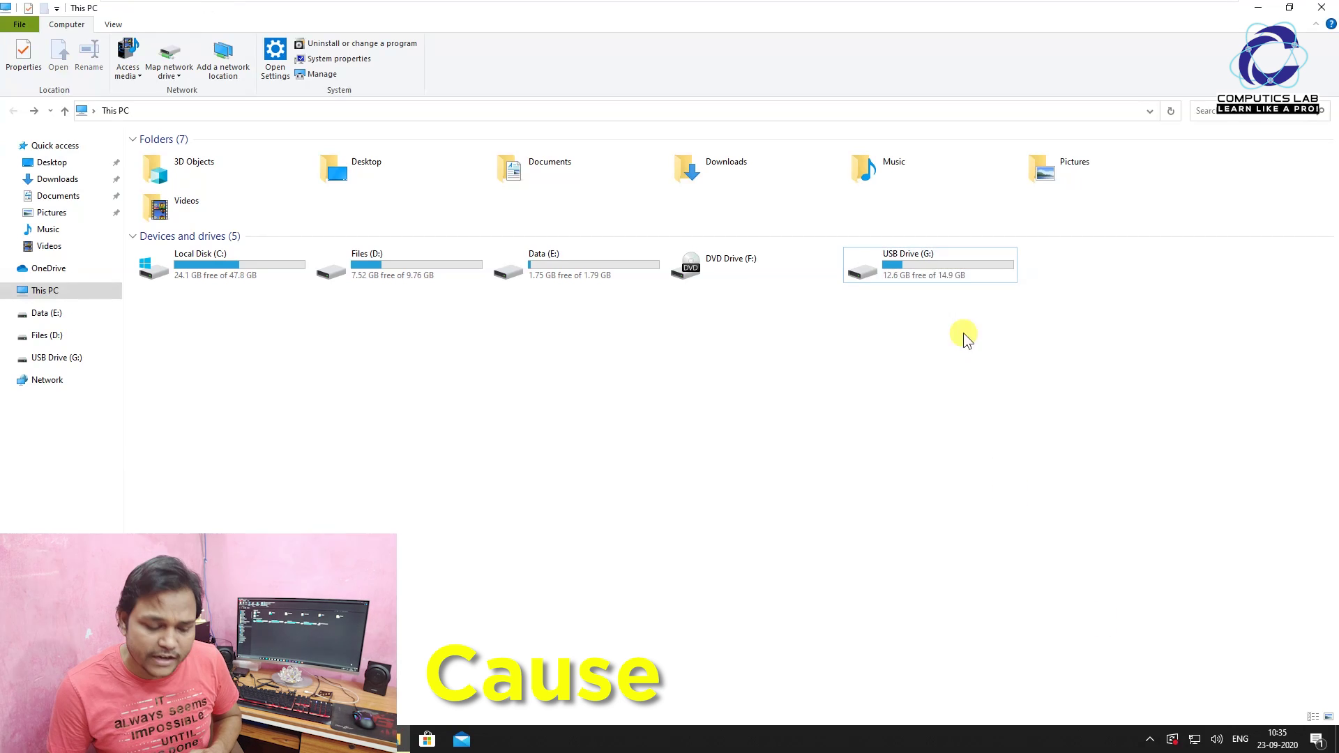
right_click(934, 264)
left_click(999, 276)
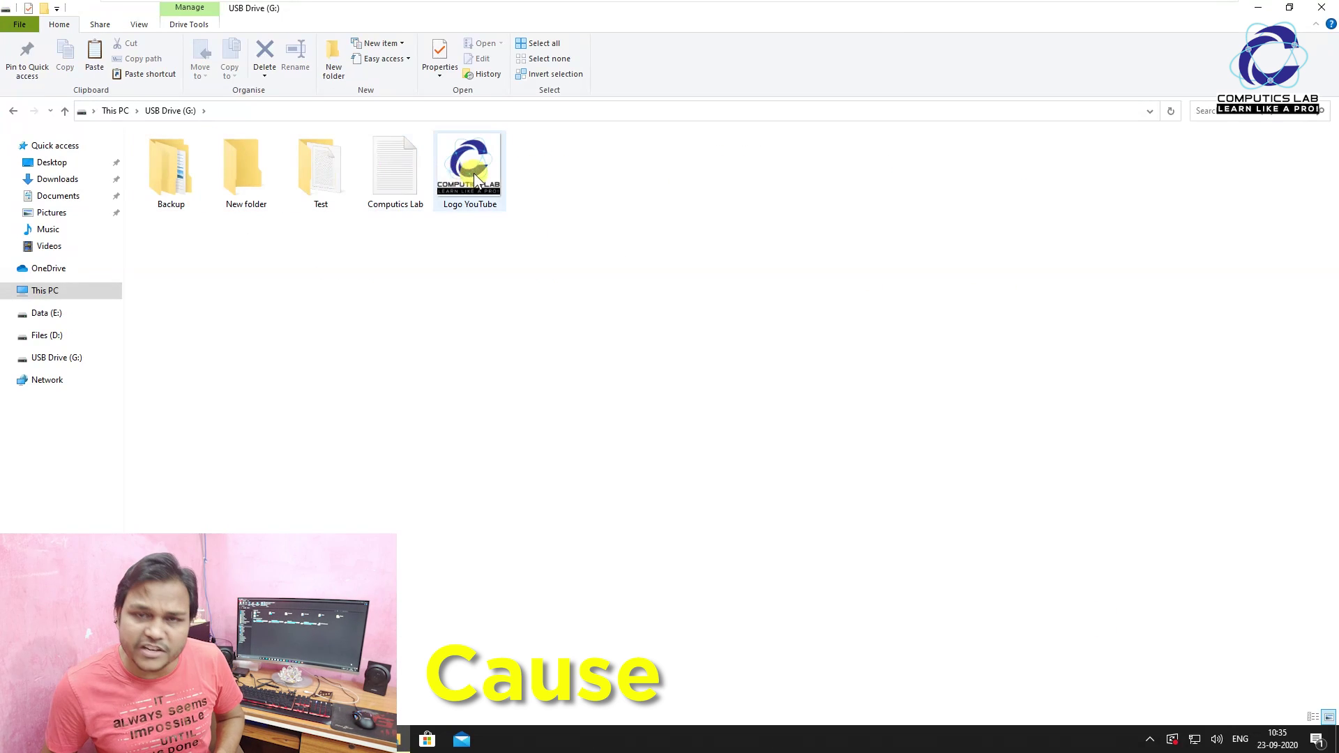
Step: View the Computics Lab text file on the USB drive, close it, and return to a refreshed This PC view
double_click(401, 176)
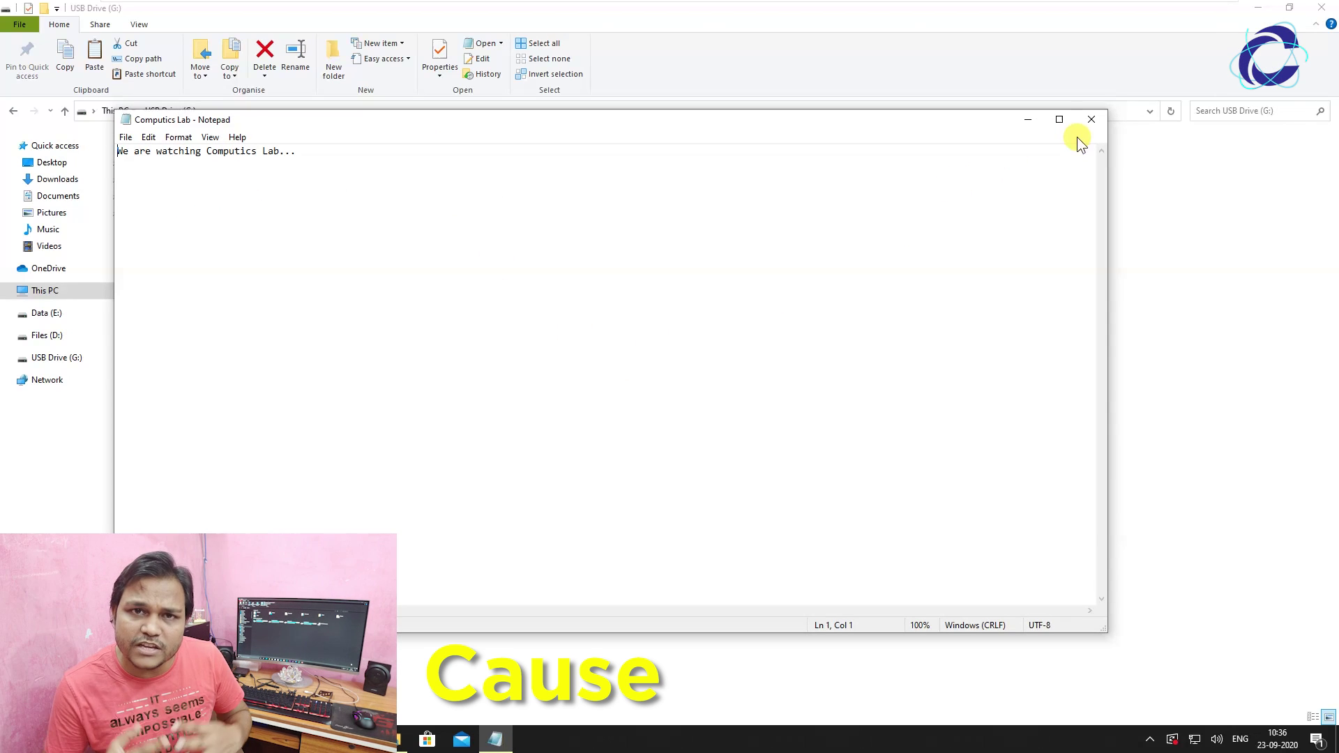
left_click(1092, 122)
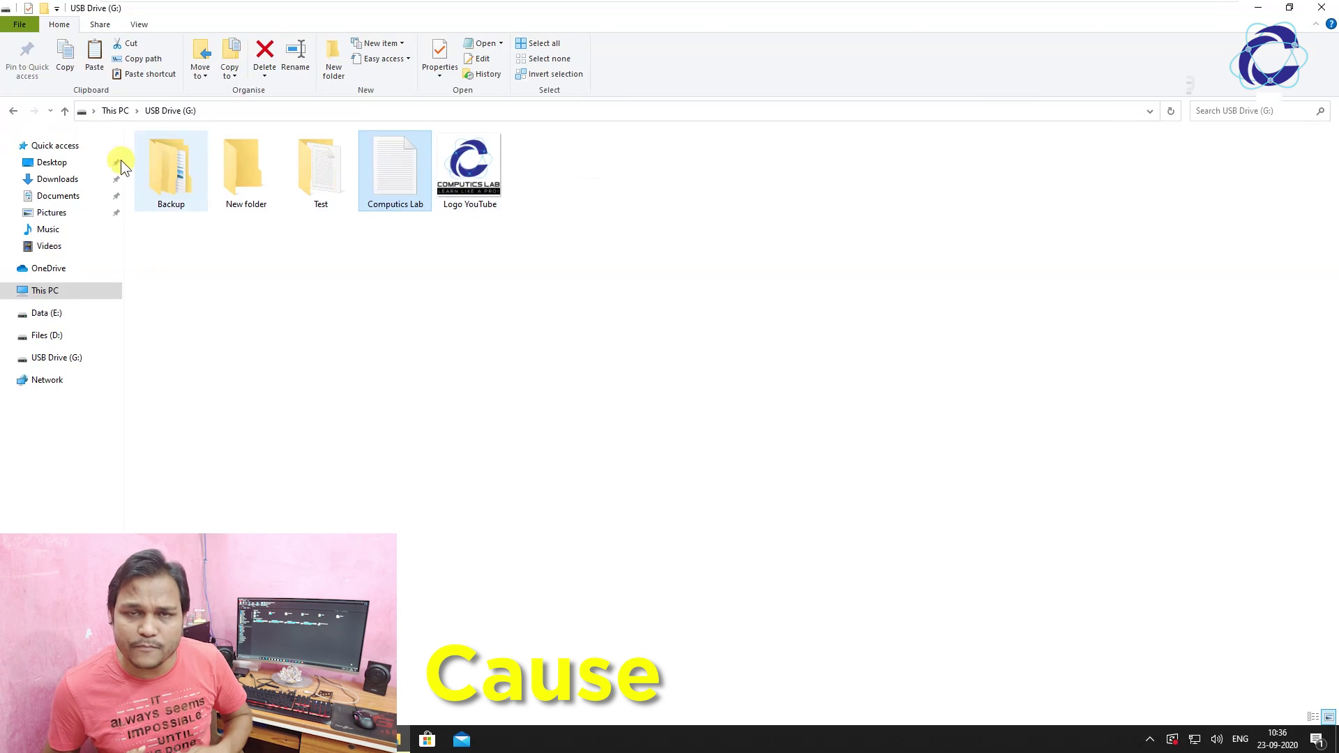
left_click(14, 111)
right_click(795, 359)
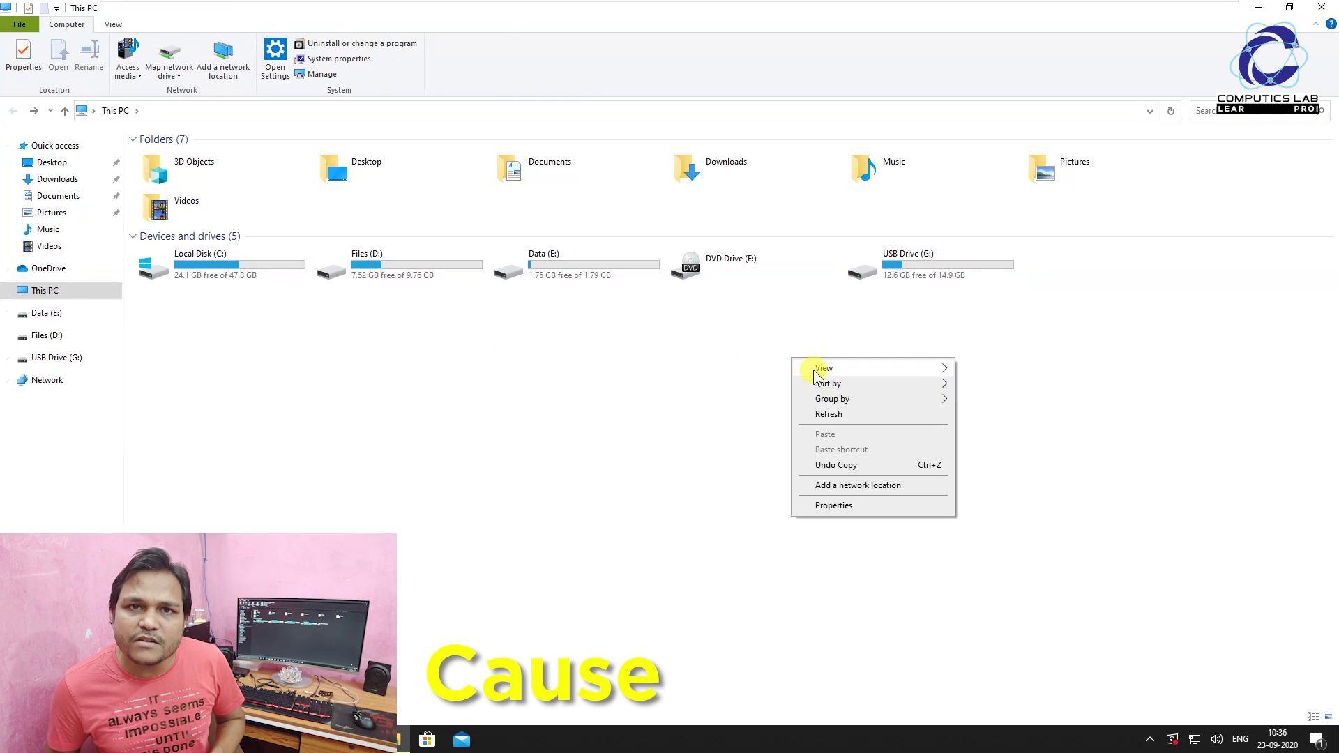
left_click(872, 412)
Step: Open the security permissions of USB Drive (G:) for editing from its properties
left_click(896, 276)
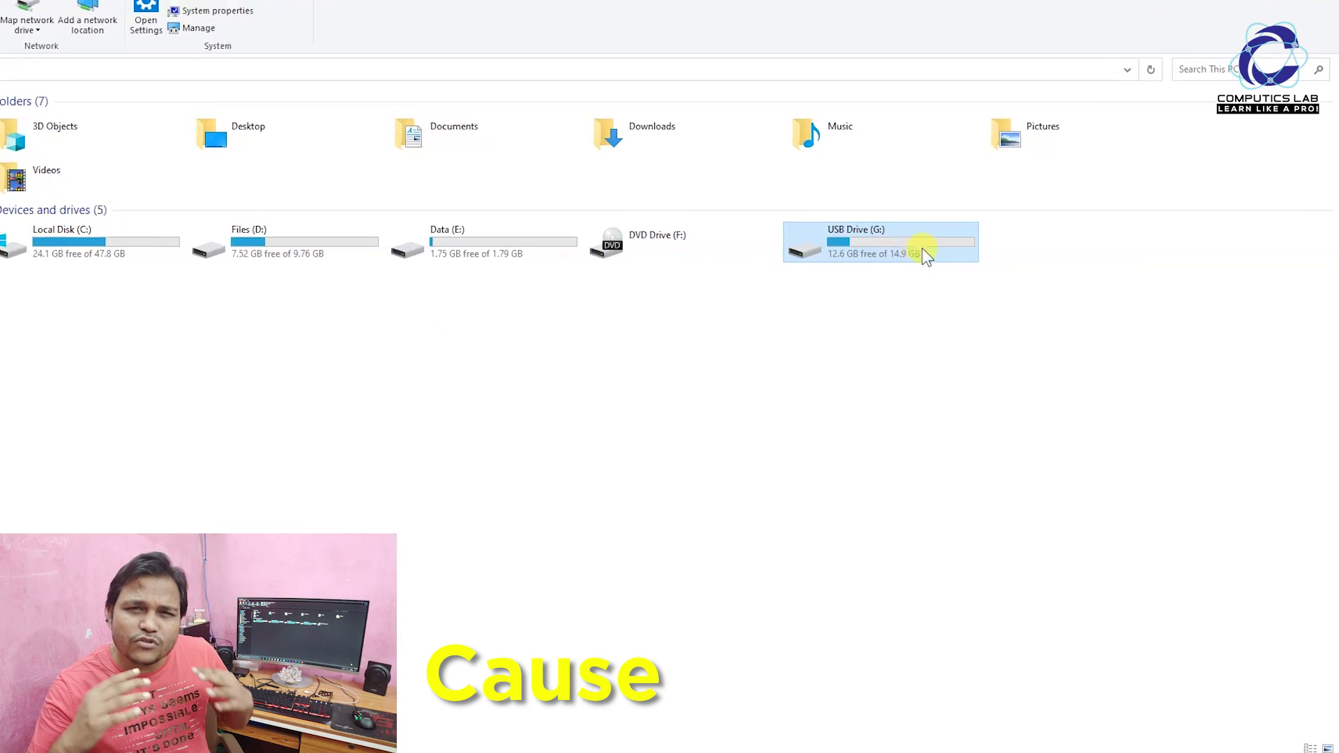
right_click(832, 204)
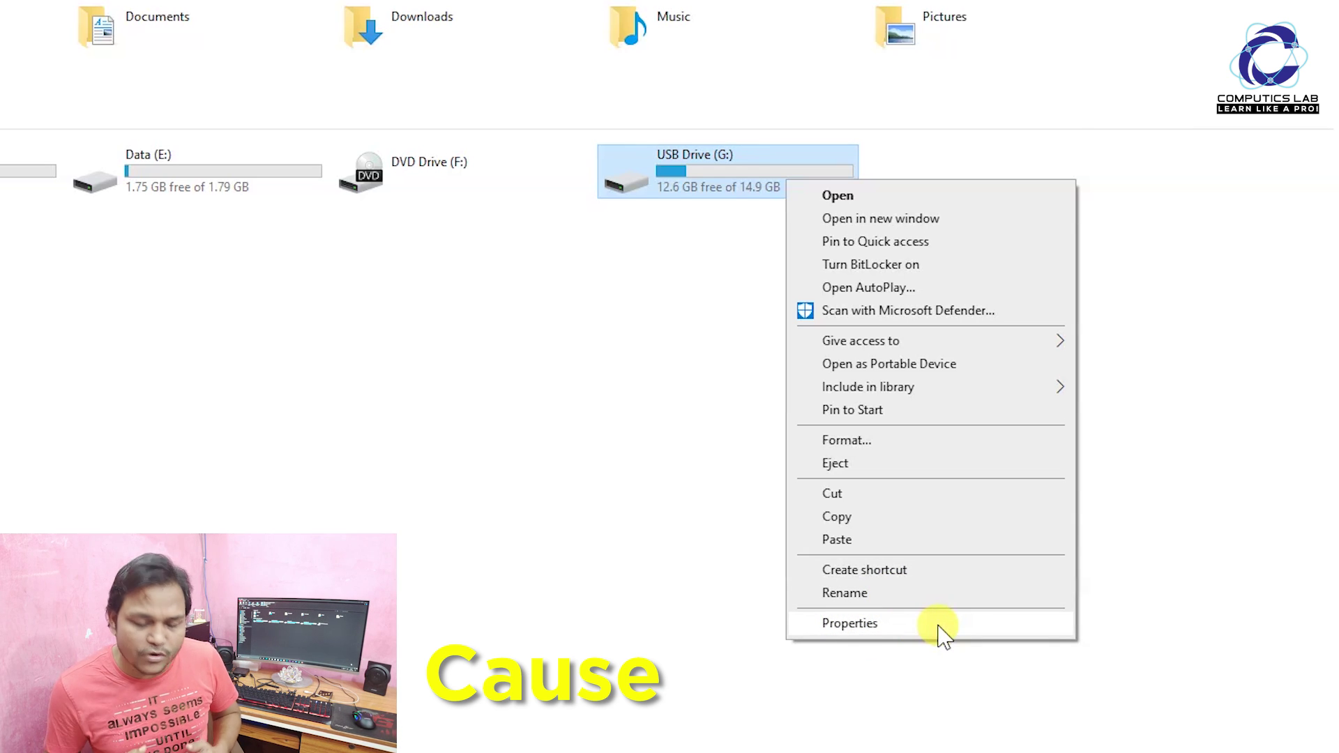
left_click(941, 631)
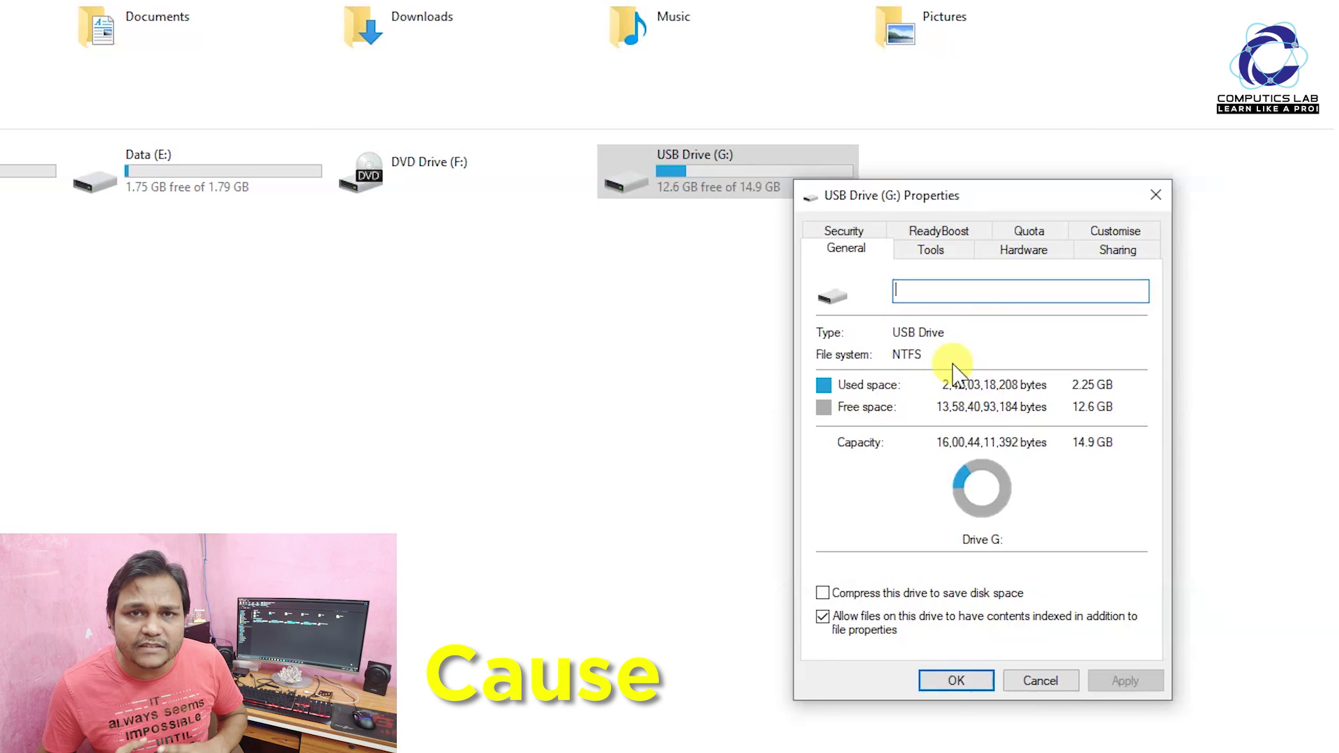
left_click(847, 233)
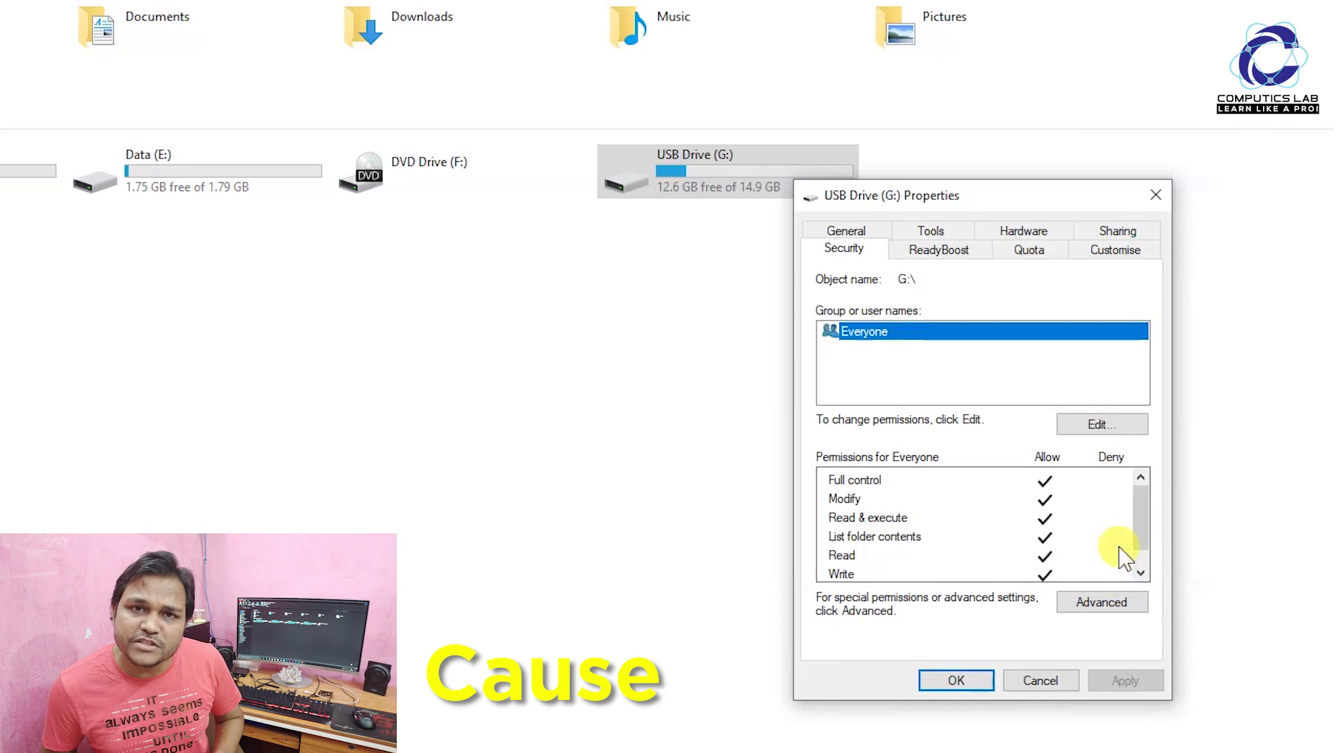
left_click(1123, 432)
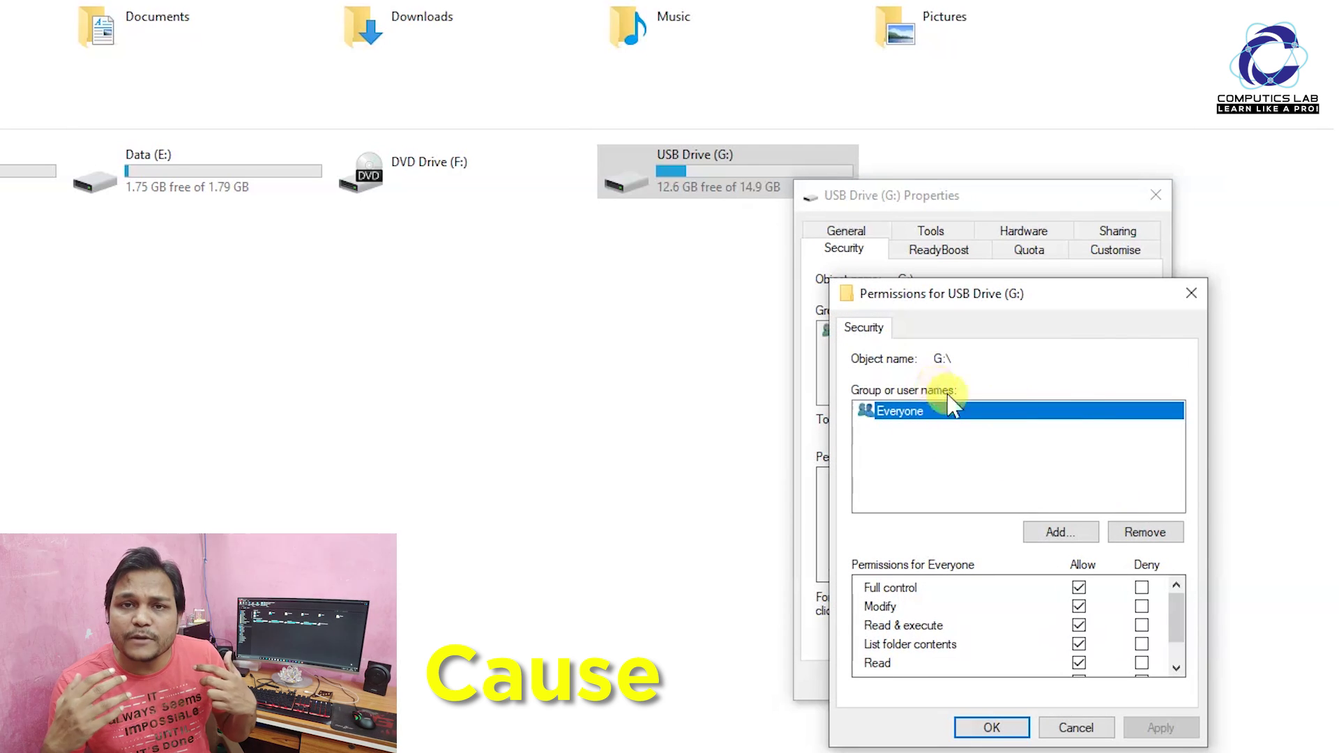
Step: Deny Everyone full control, remove the Everyone group from the USB Drive (G:) permissions, and accept denying access to all users
left_click(1141, 589)
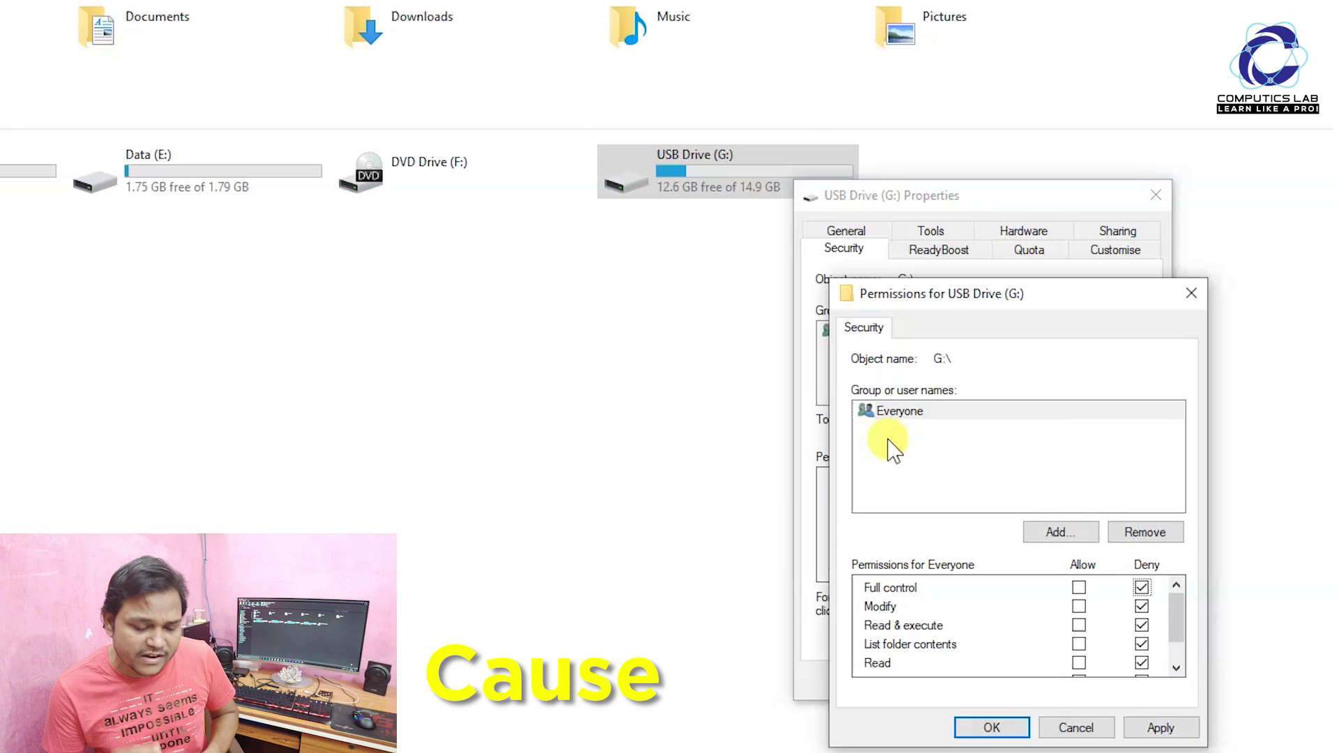
left_click(1142, 588)
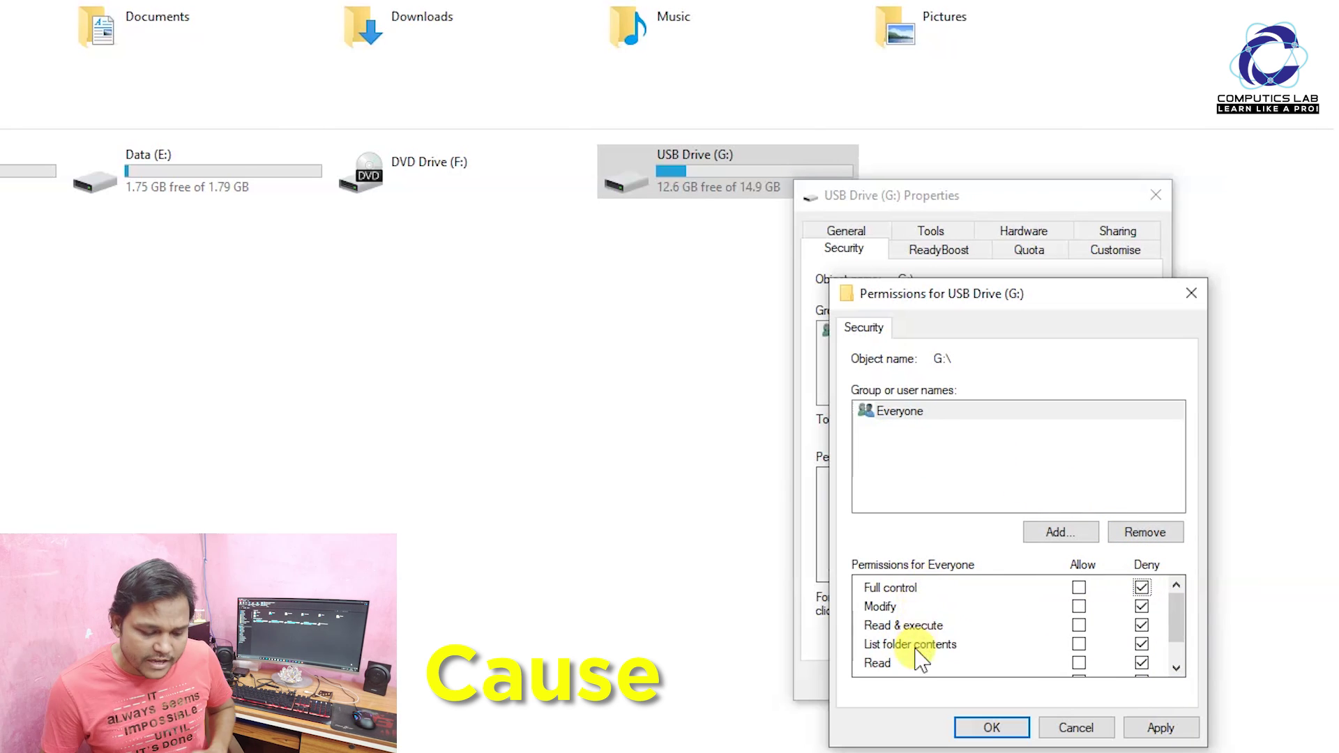
left_click(1144, 533)
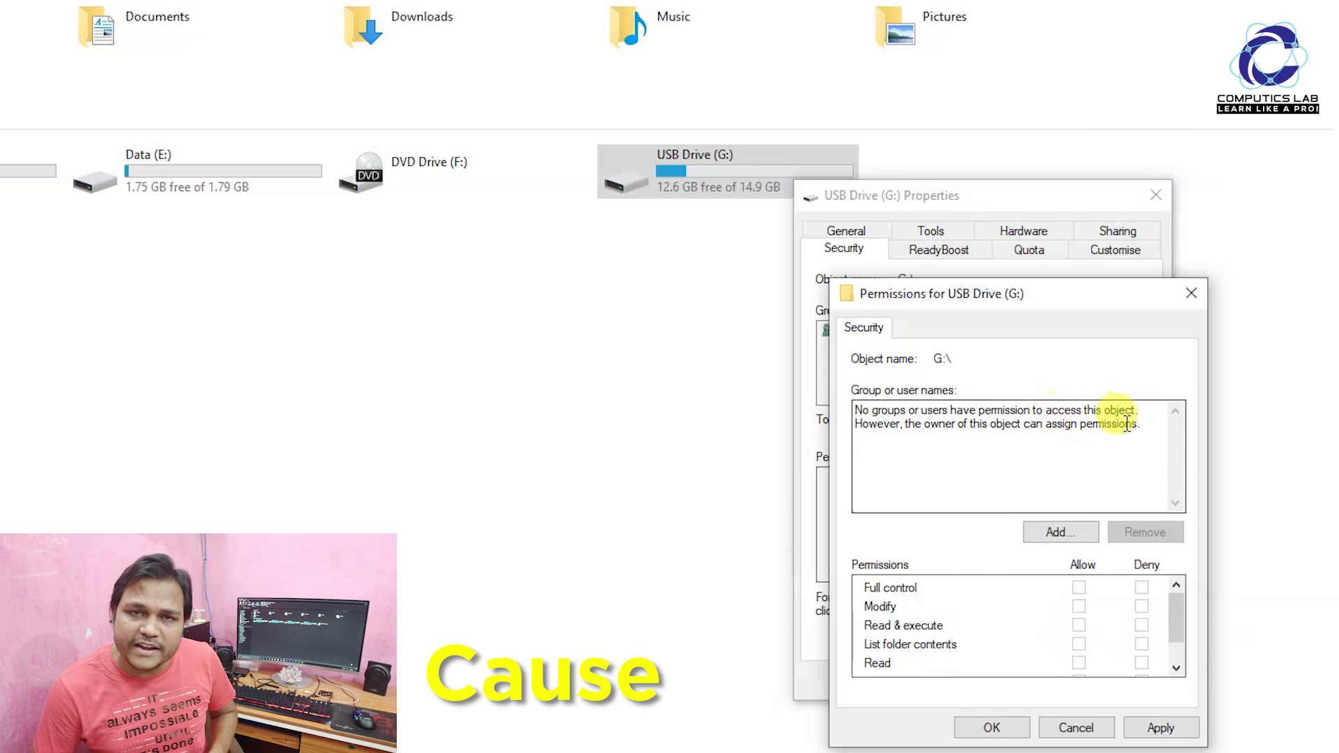
left_click_drag(1141, 425, 835, 406)
left_click(1034, 440)
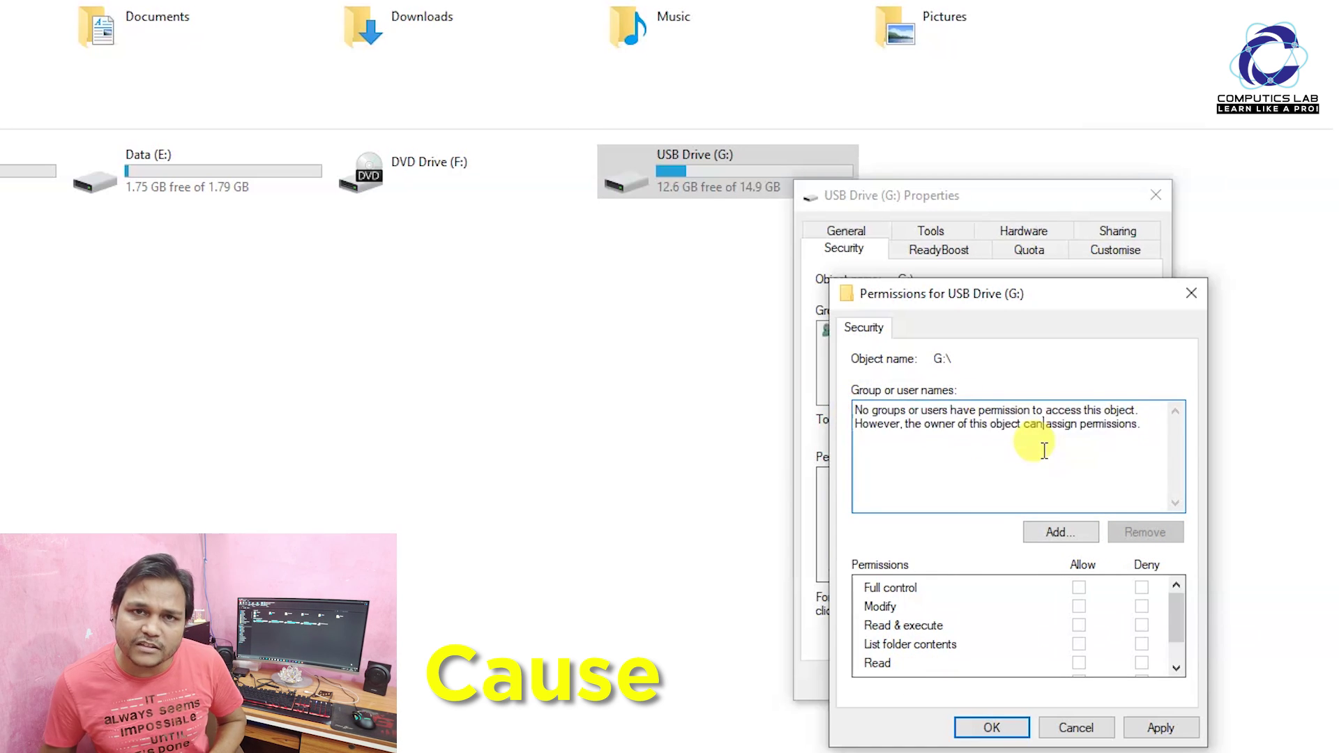
left_click(993, 727)
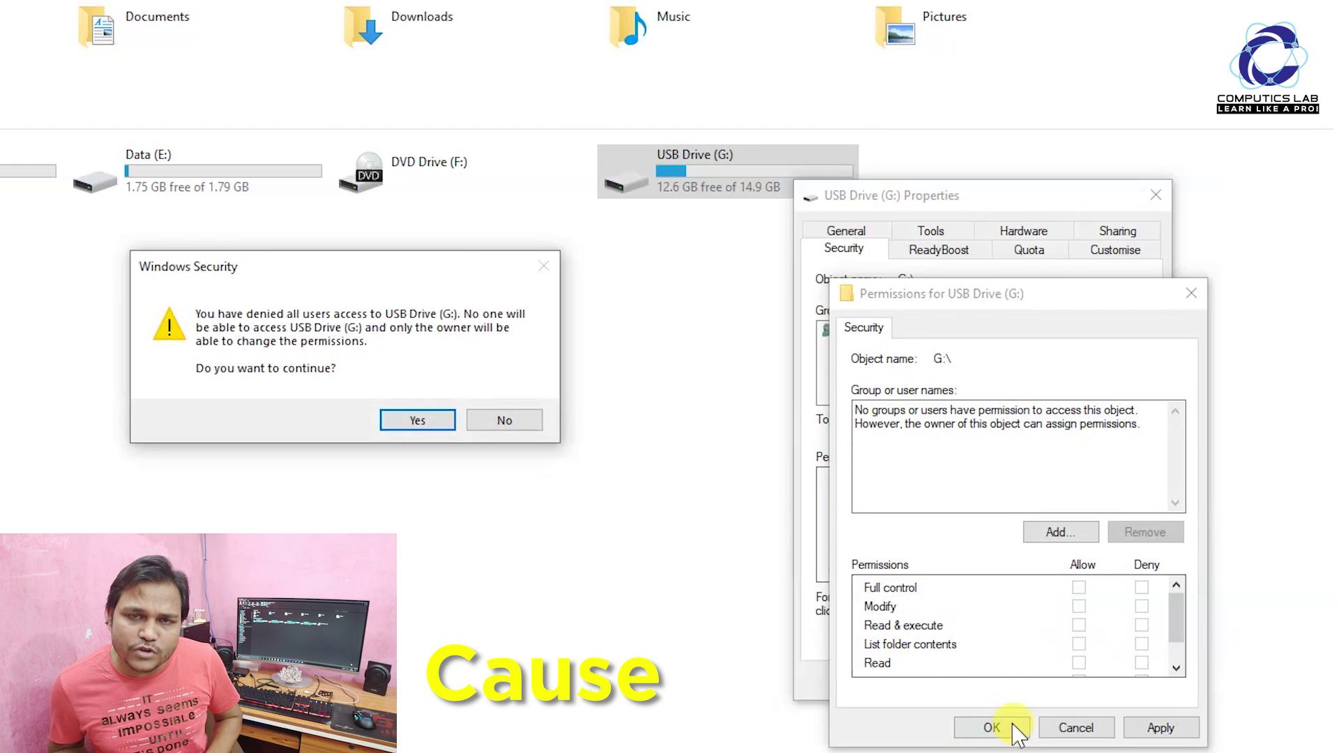
left_click(415, 420)
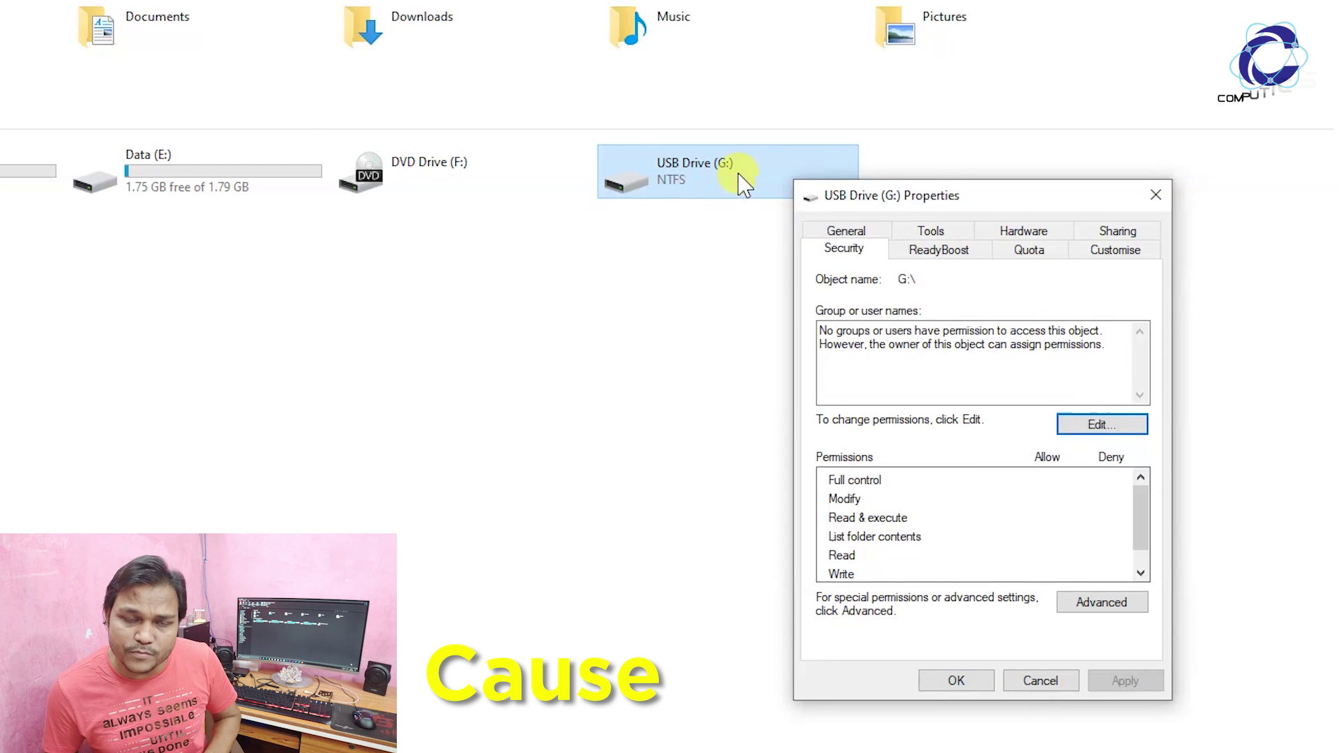
left_click(974, 684)
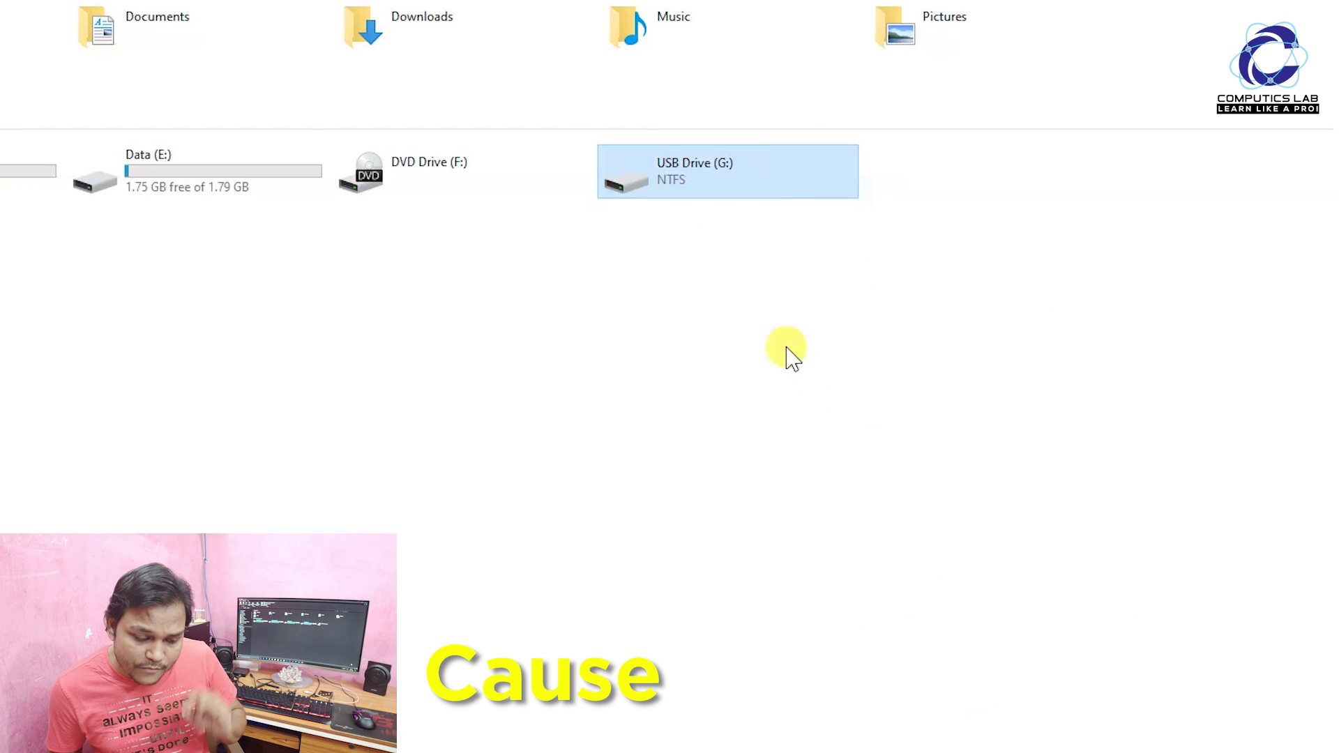
Step: Refresh the drive list, try to open USB Drive (G:), and dismiss the resulting message
right_click(784, 349)
left_click(788, 433)
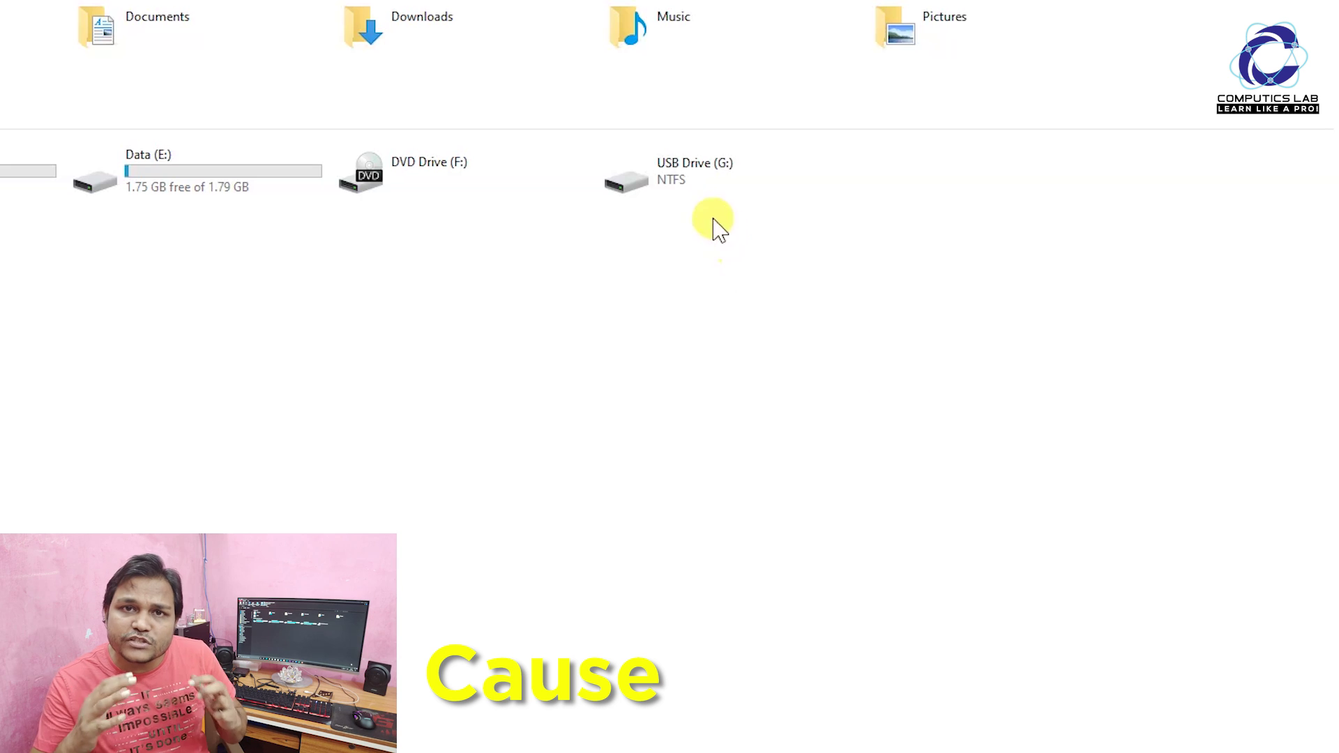
right_click(687, 179)
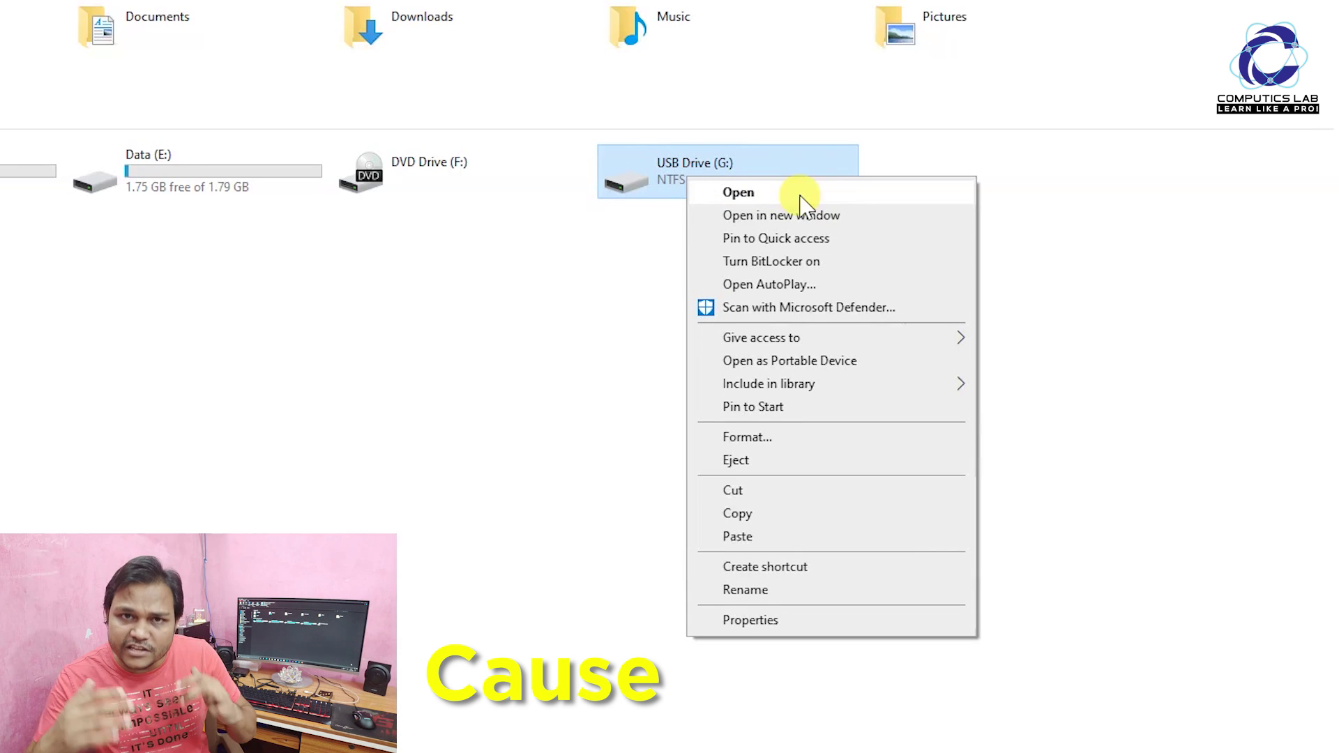
left_click(802, 198)
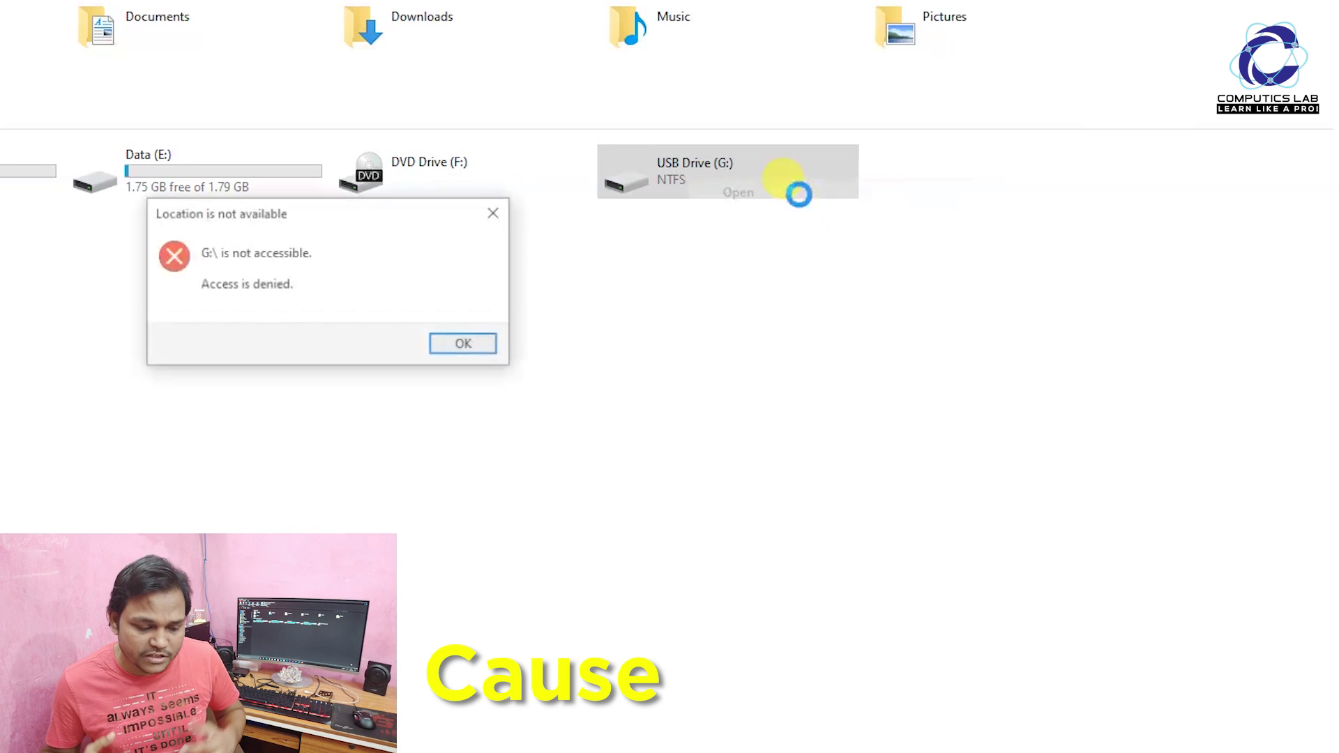
left_click_drag(343, 215, 573, 246)
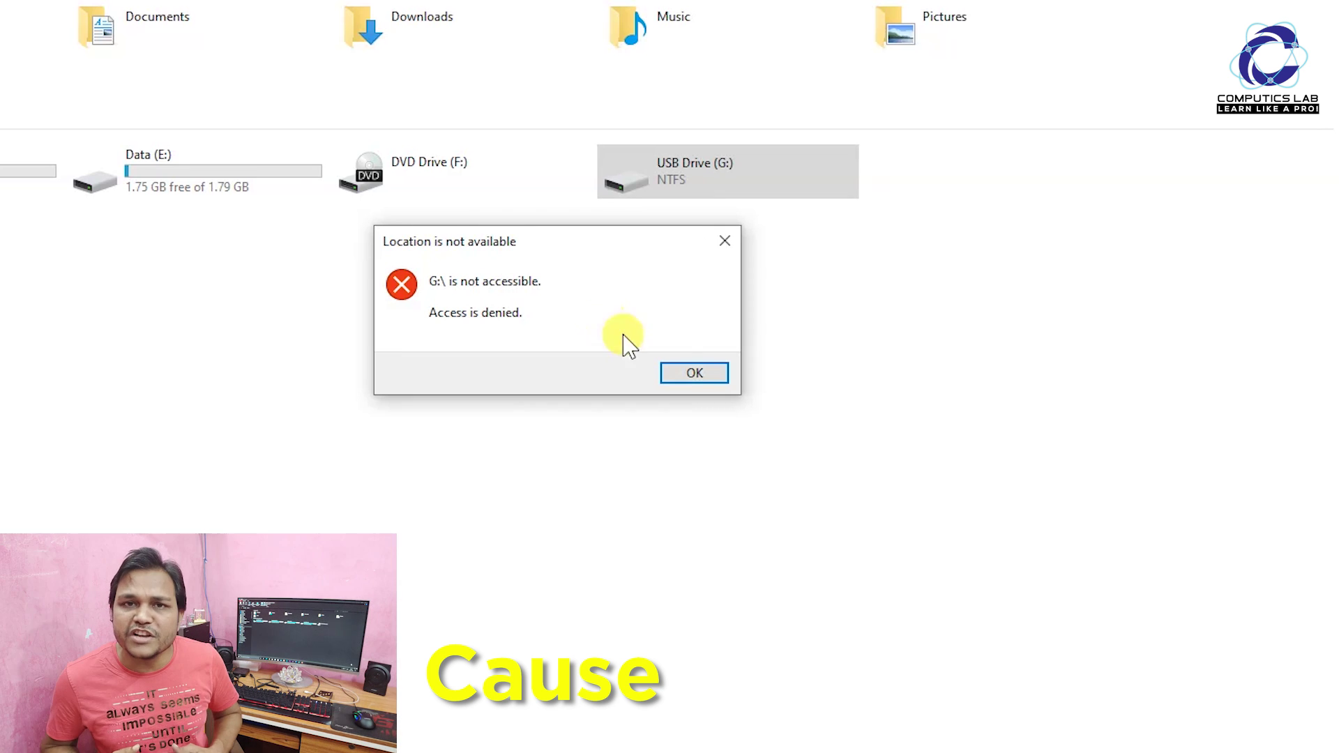
left_click(718, 376)
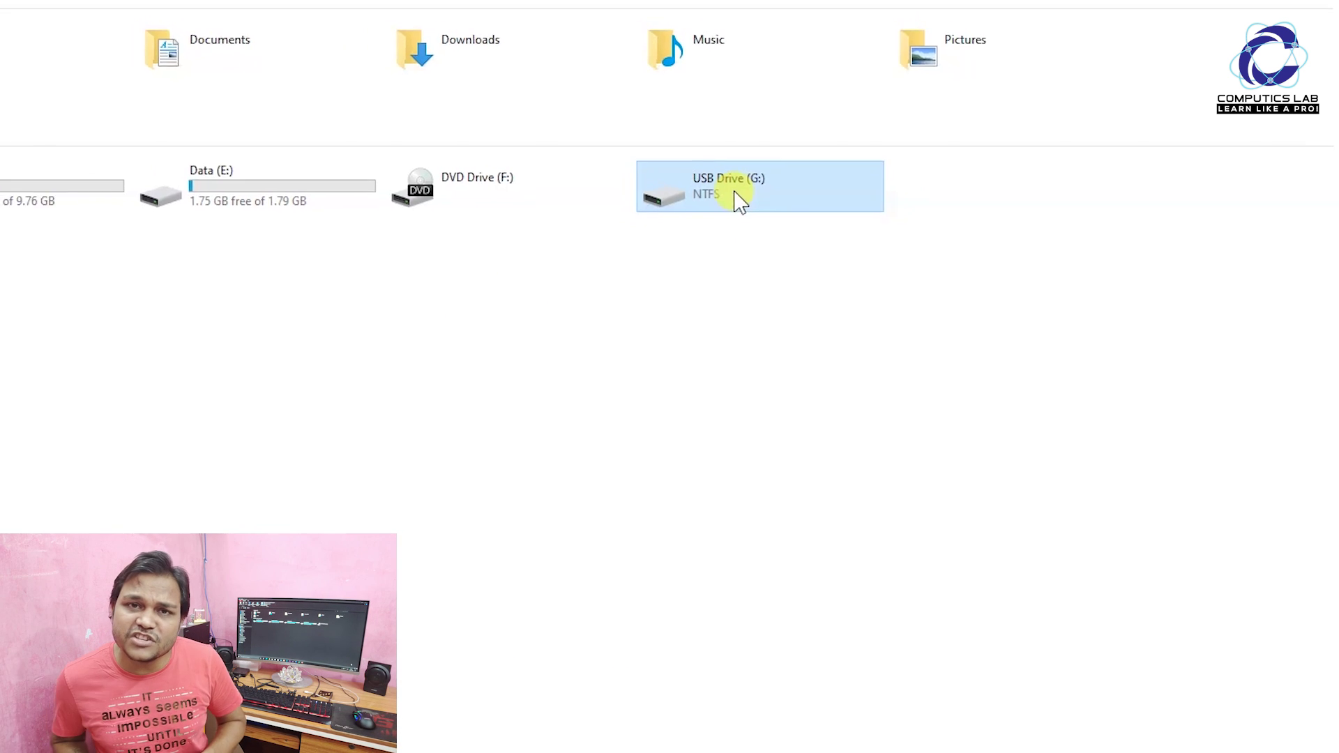
Step: Eject USB Drive (G:), refresh the drive list, and try to open the drive again once it is reconnected
right_click(705, 183)
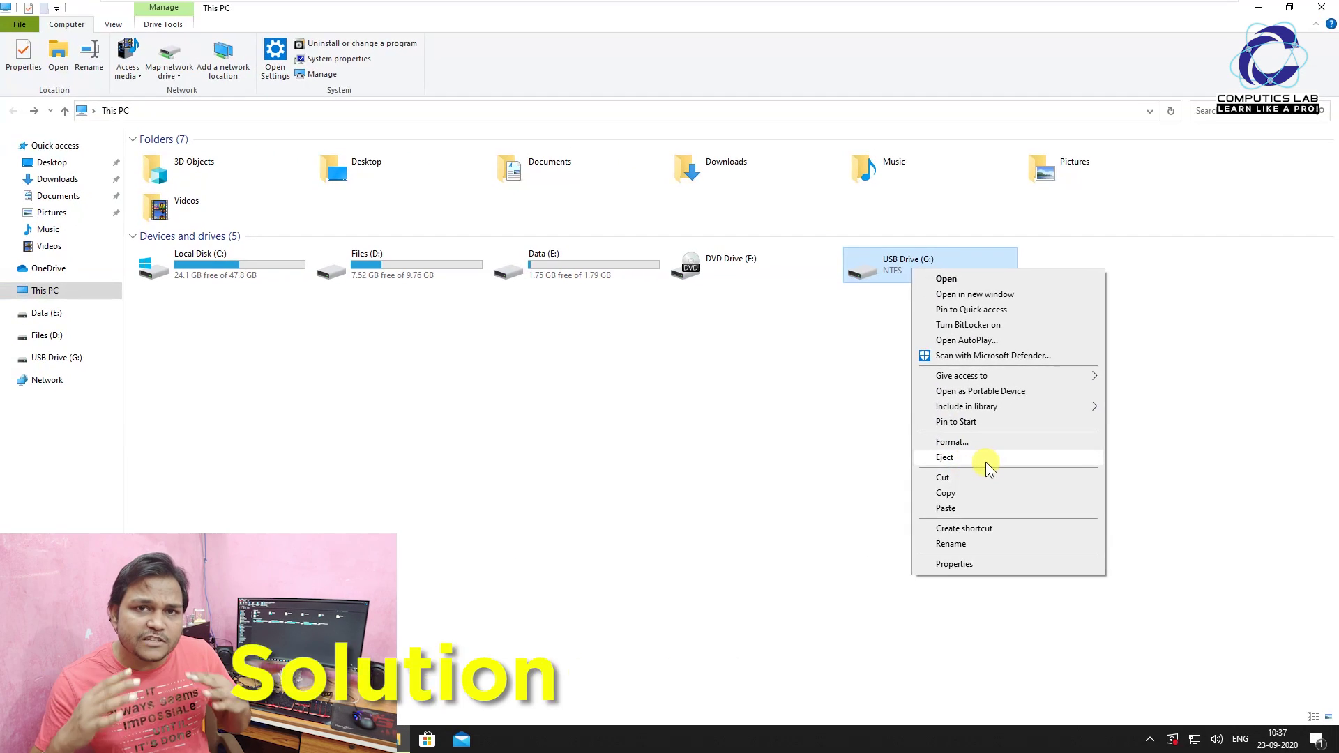
left_click(820, 458)
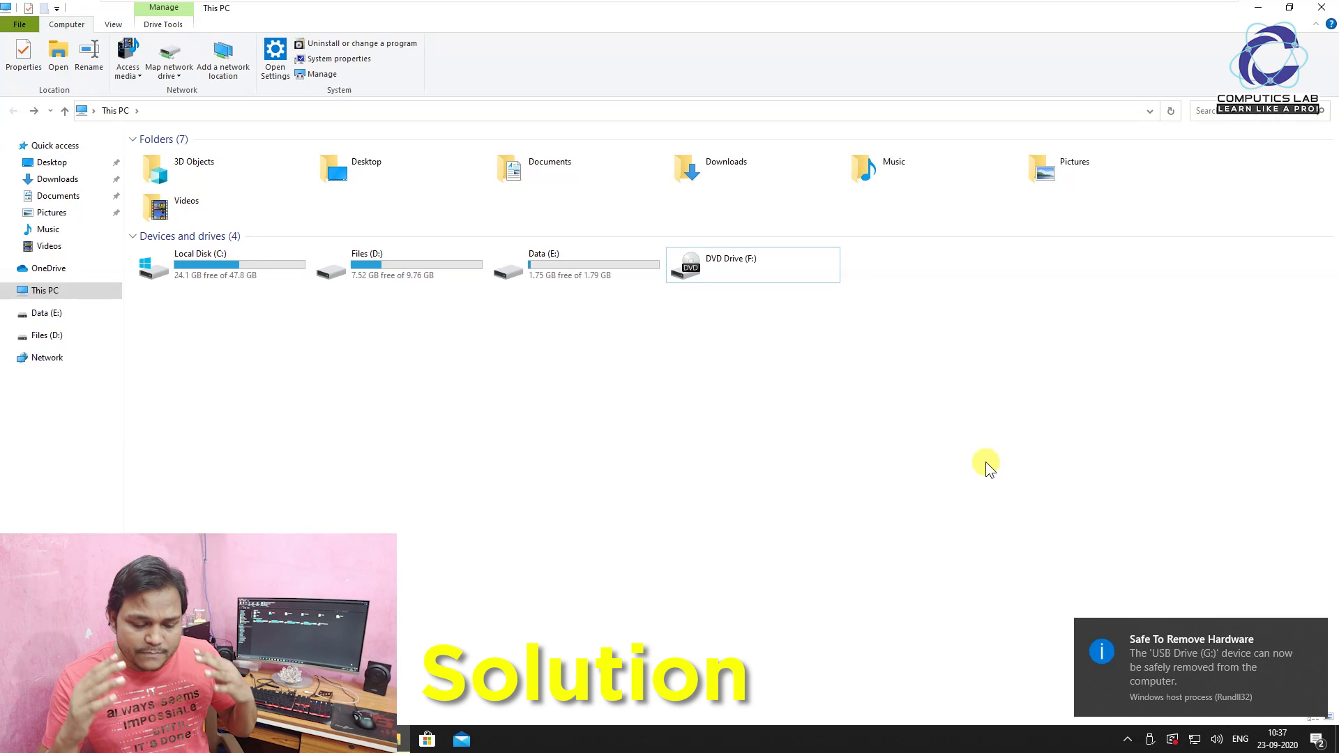
right_click(899, 390)
left_click(943, 444)
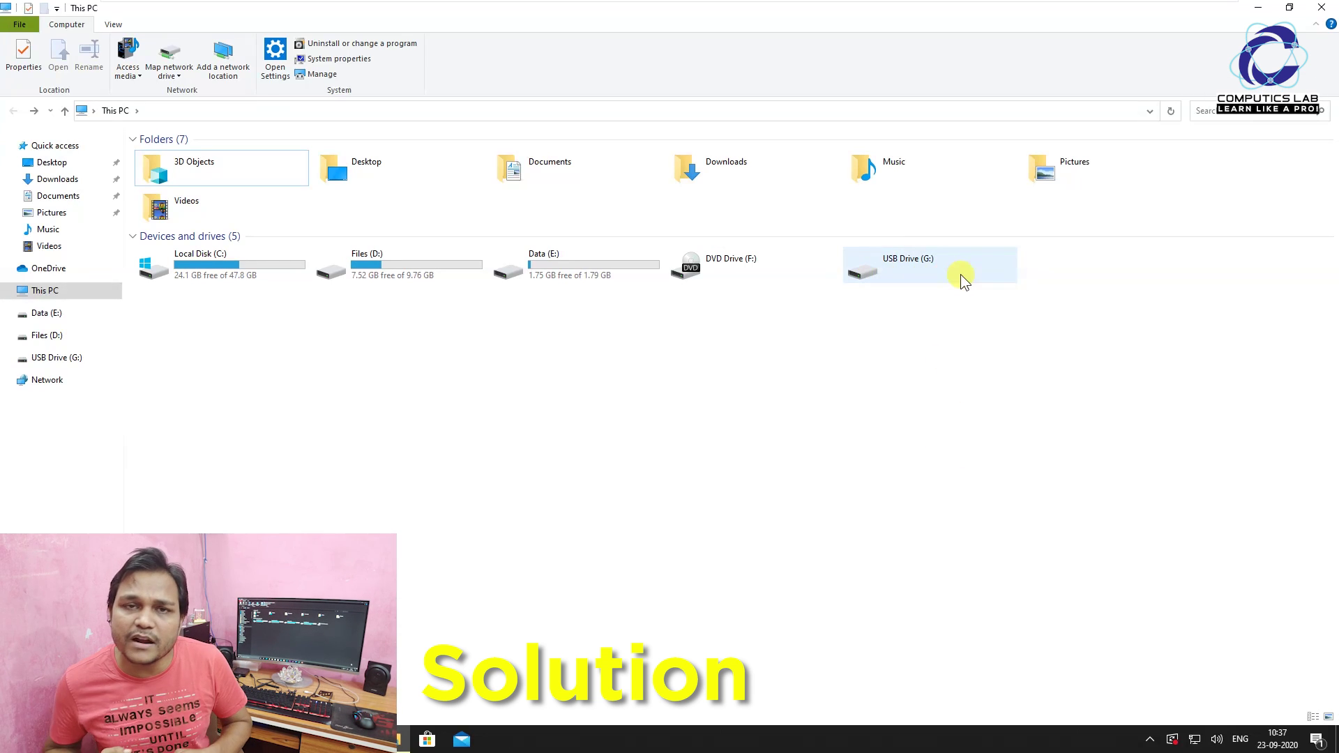
double_click(961, 274)
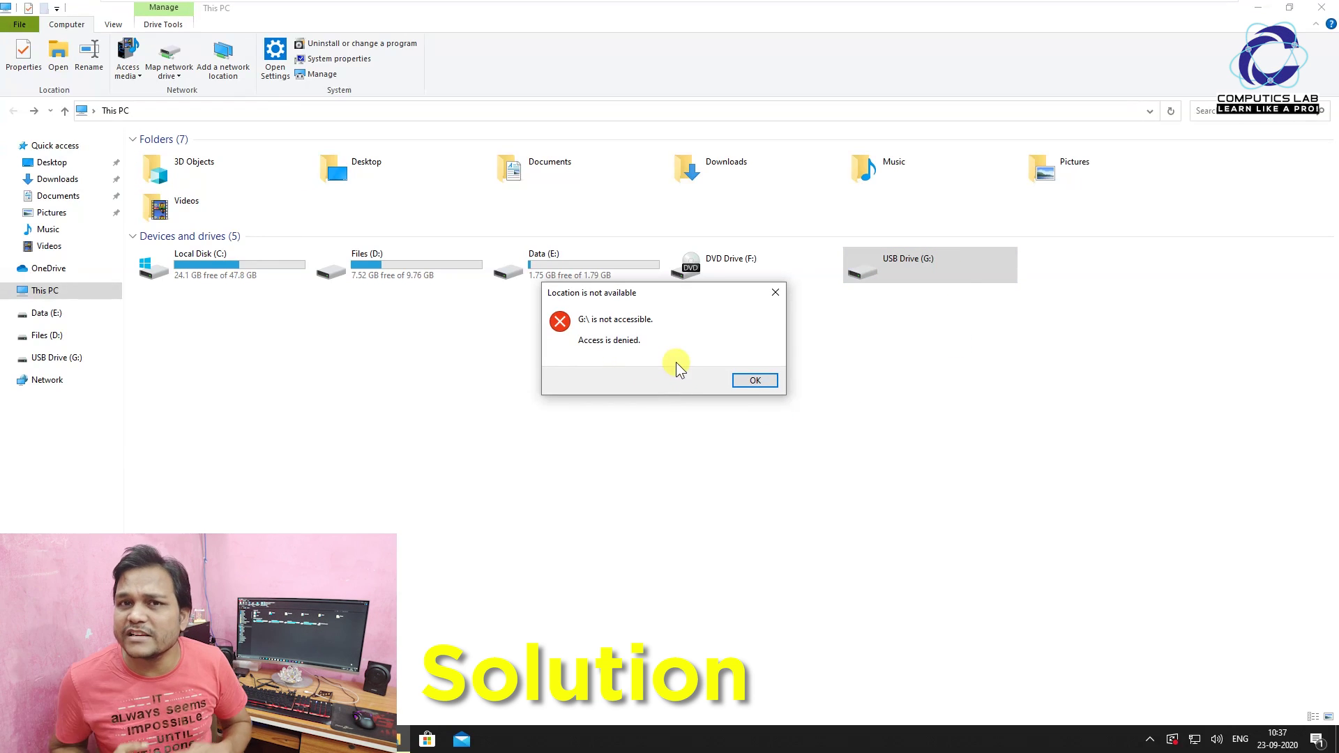
left_click(767, 385)
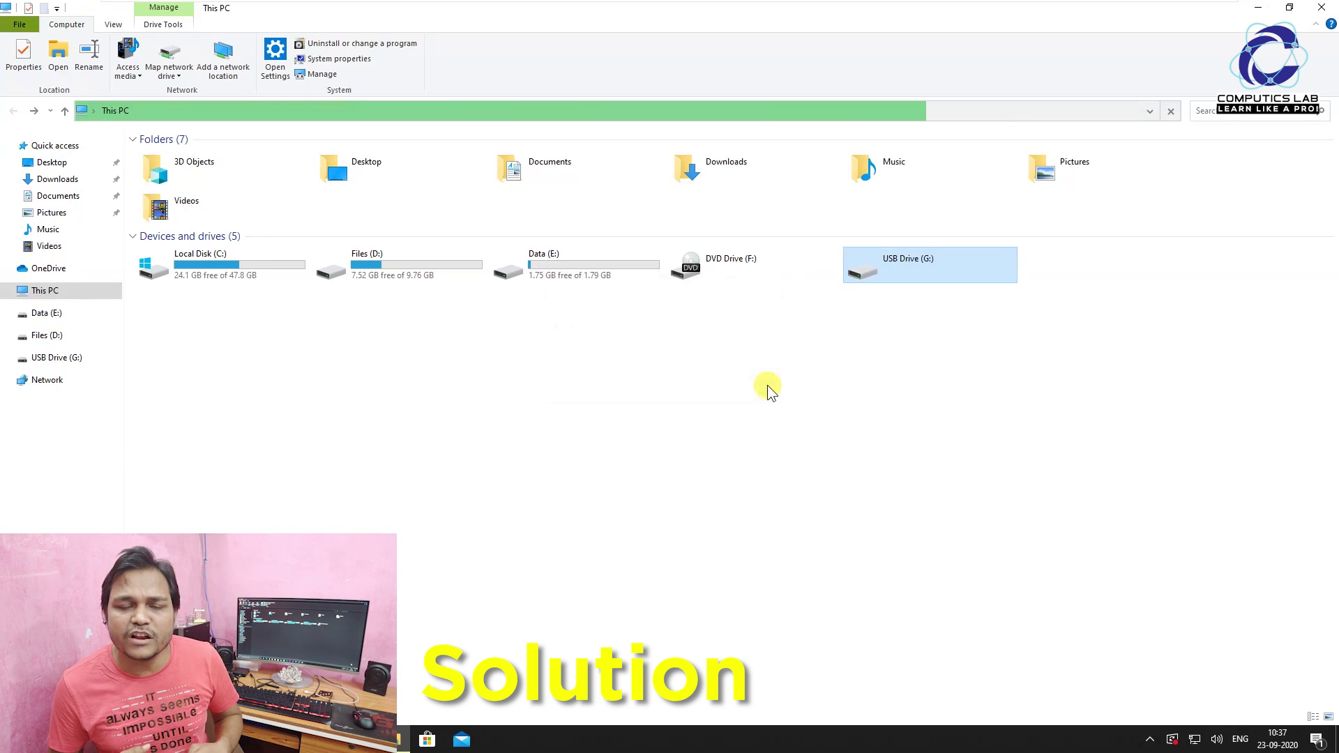
Step: Open the properties of USB Drive (G:) and start editing its security permissions
right_click(919, 272)
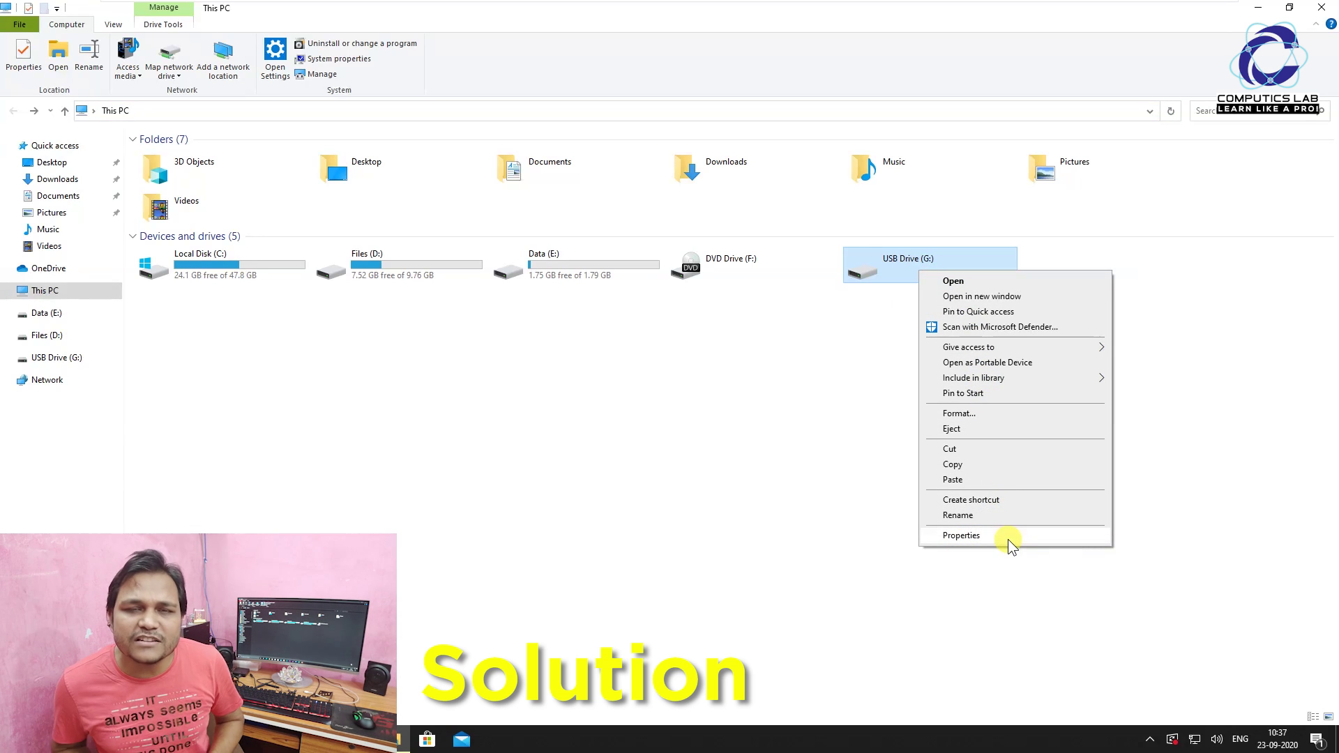
left_click(1007, 538)
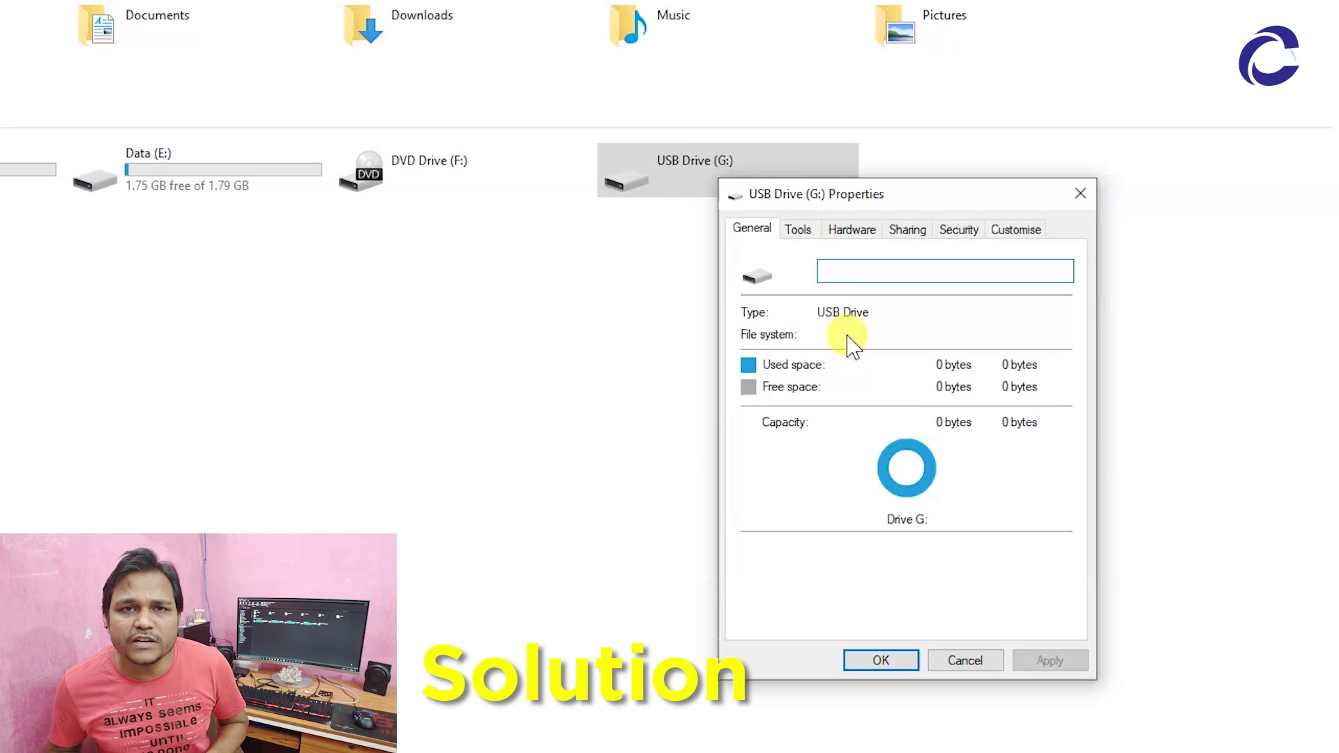
left_click(969, 235)
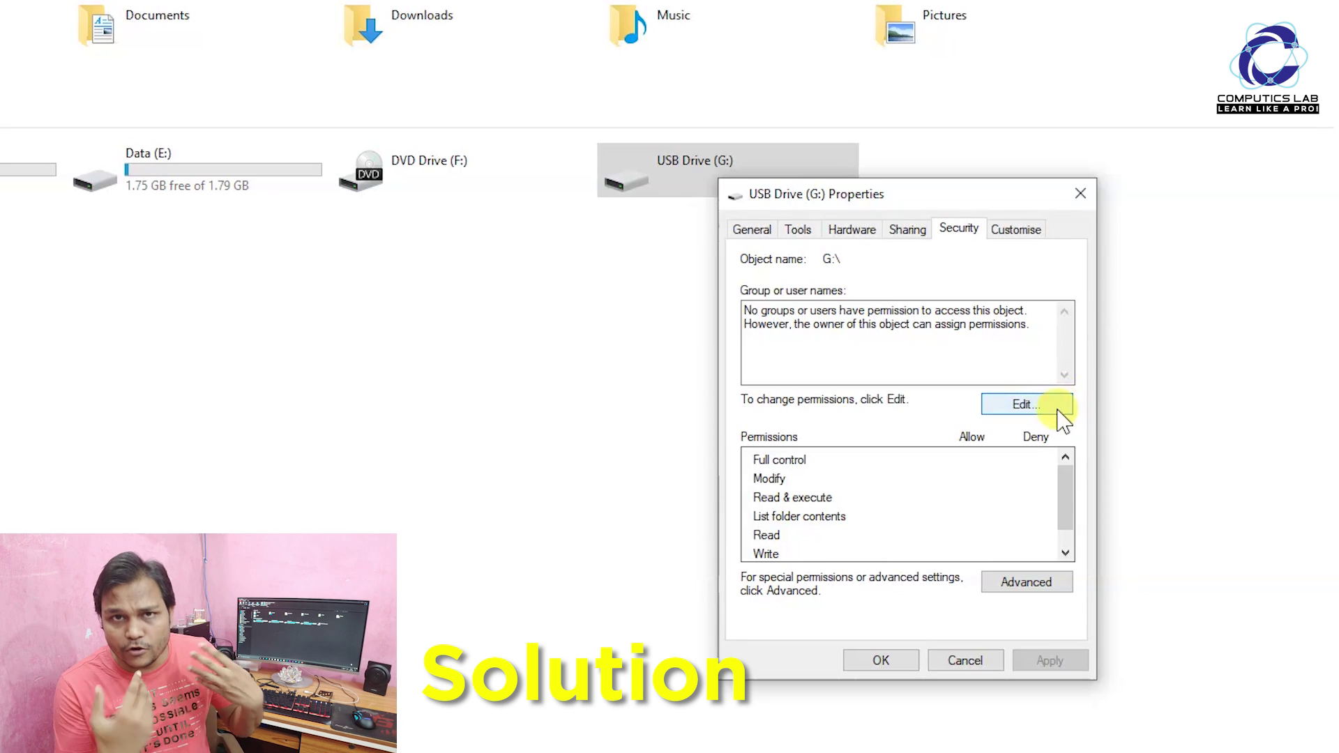
left_click(1022, 406)
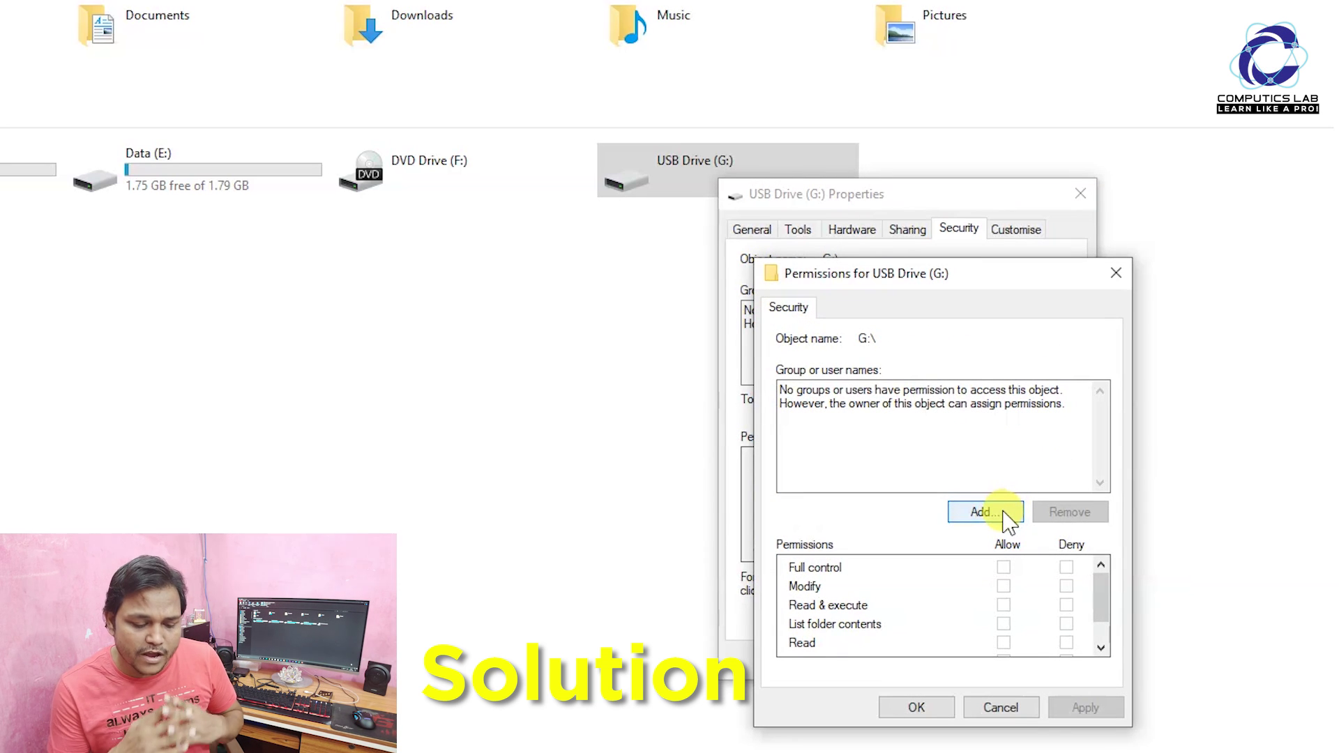
Step: Find the Everyone group with the advanced user and group search and add it to the USB Drive (G:) permissions
left_click(1006, 517)
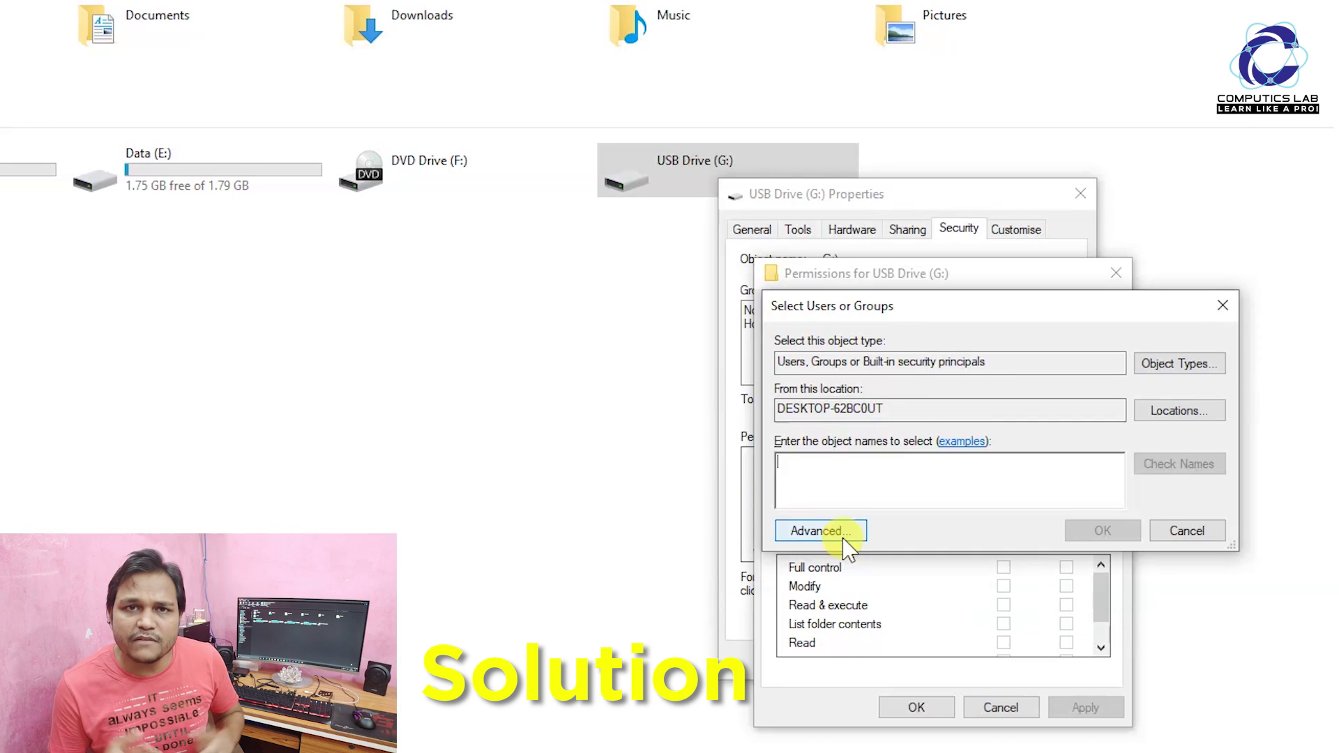
left_click(844, 541)
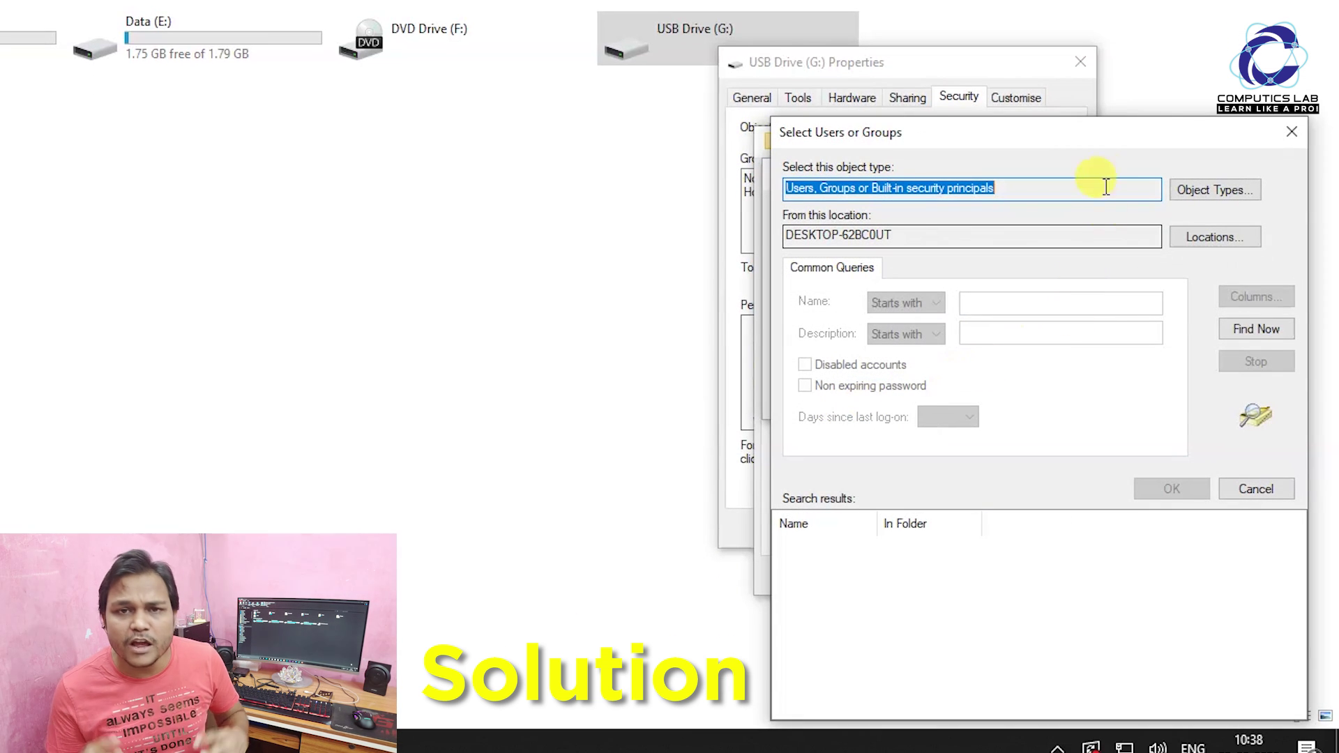
left_click(1282, 332)
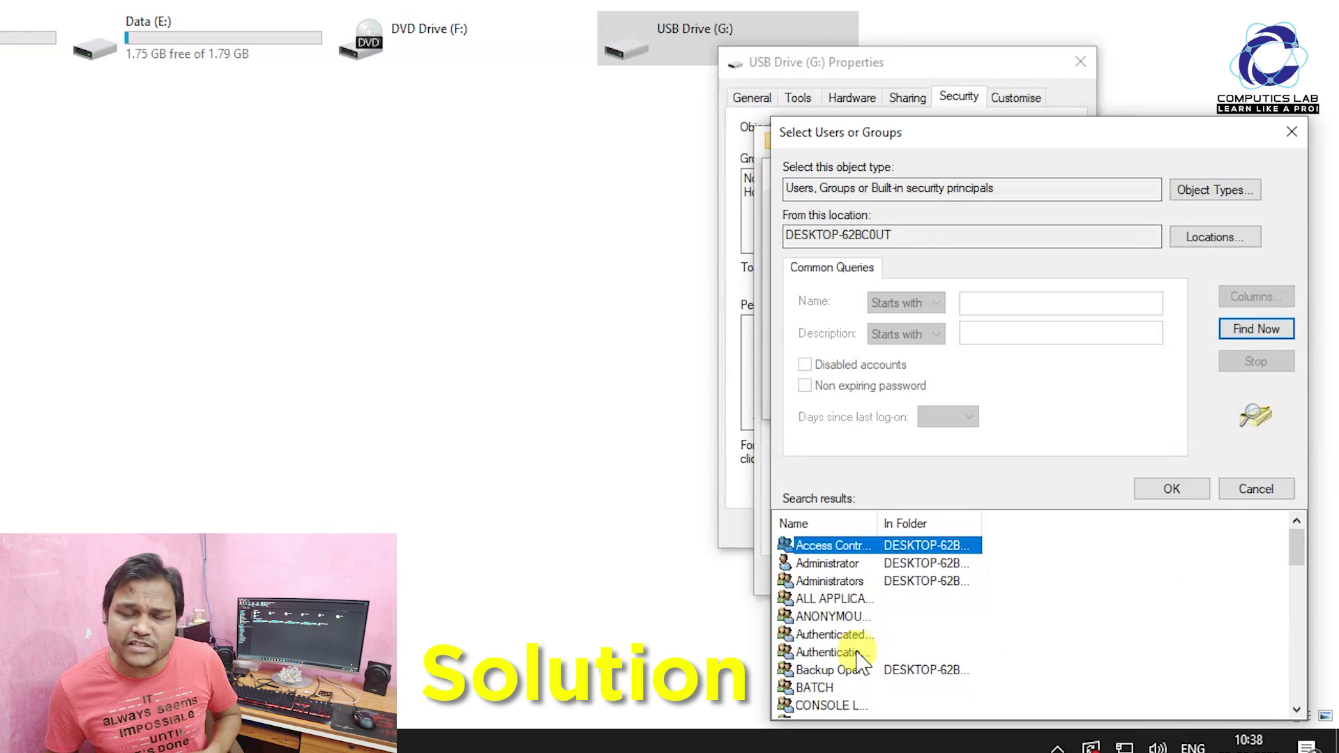
left_click_drag(880, 521, 934, 521)
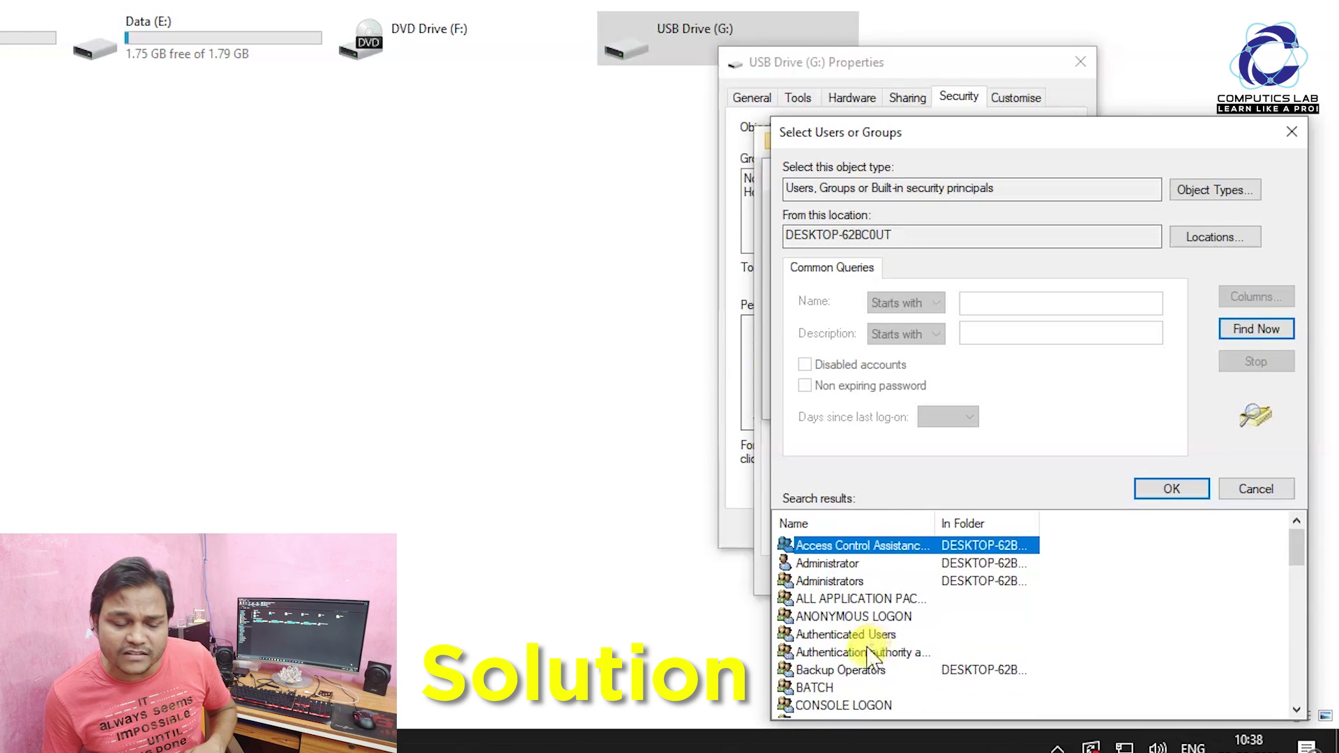
scroll(871, 655, "down", 5)
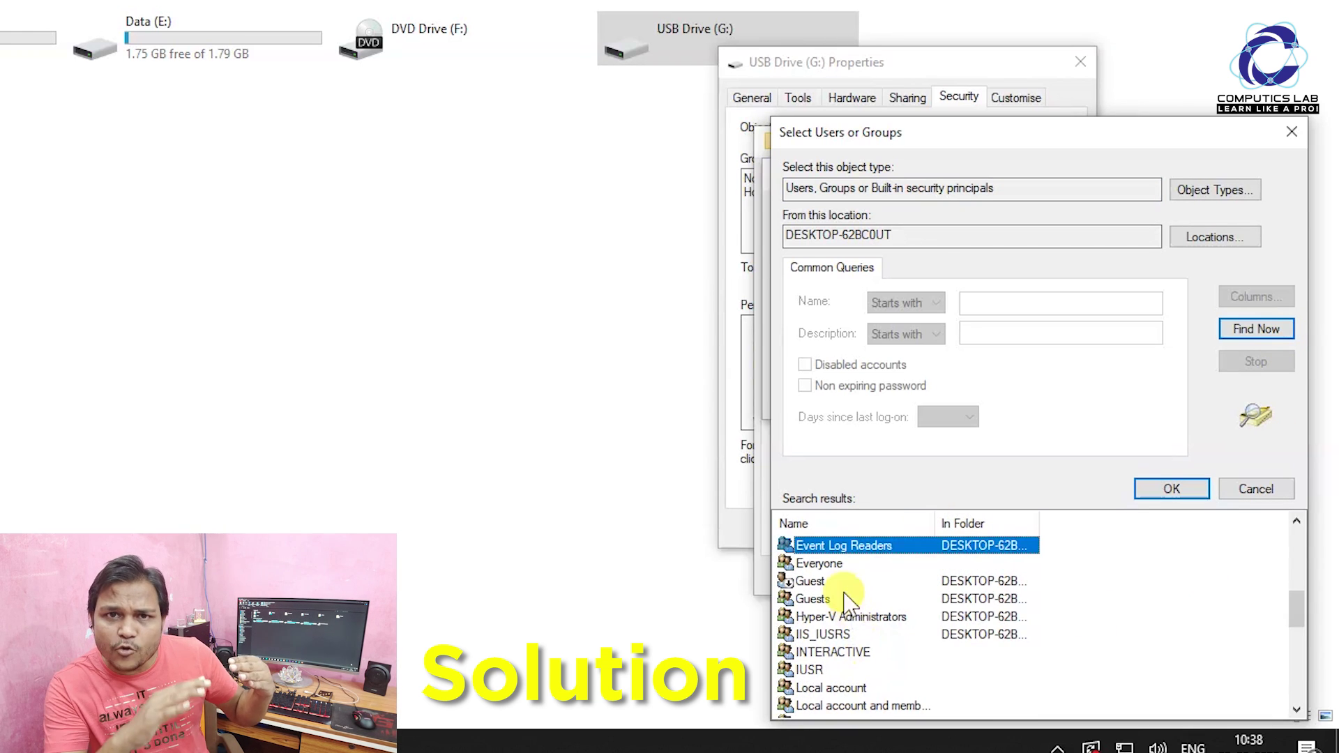
left_click(845, 561)
scroll(840, 564, "up", 1)
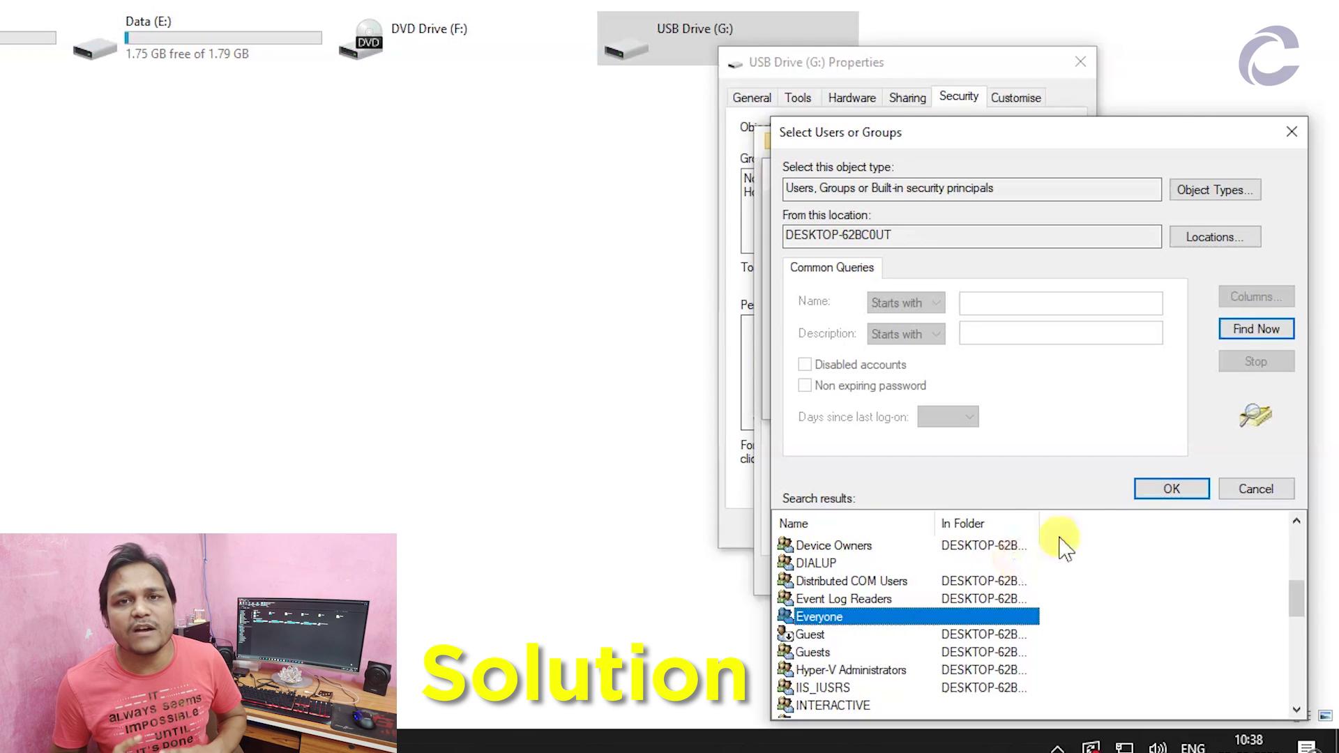
left_click(1172, 489)
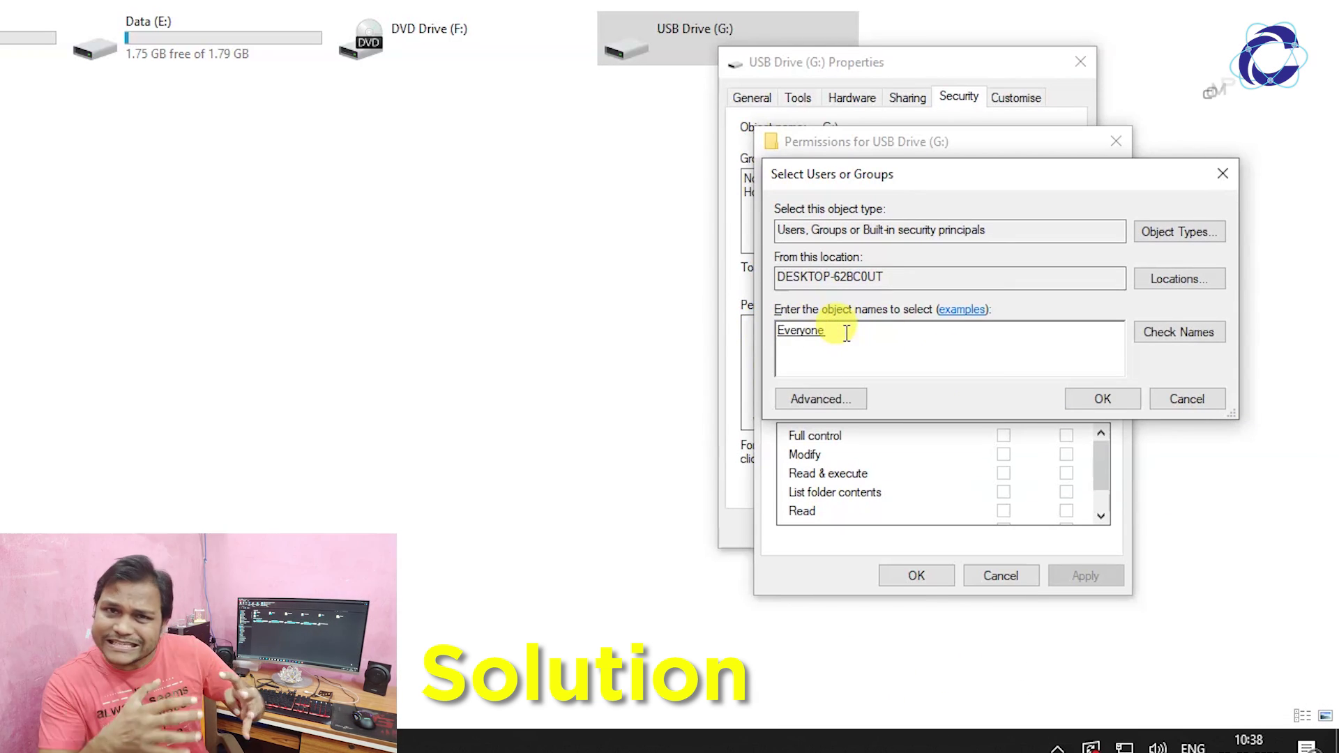
left_click(1119, 401)
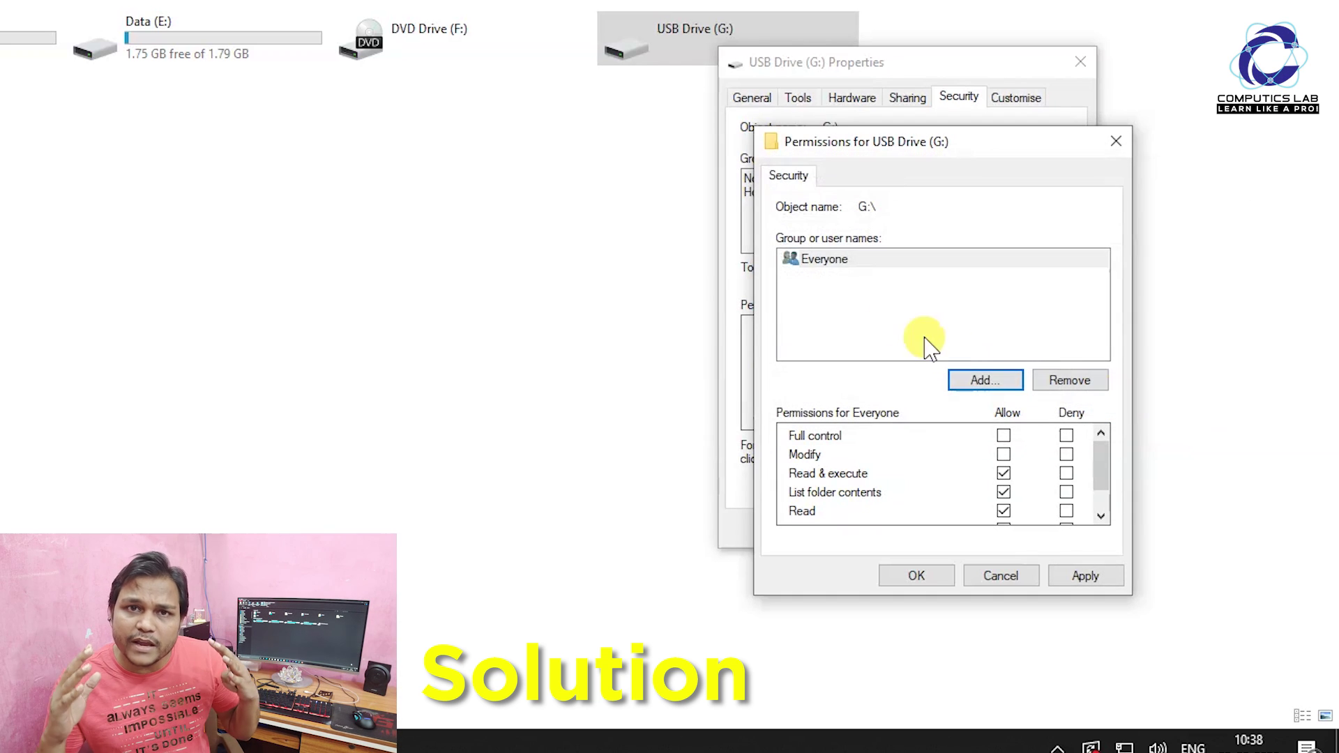
Step: Allow Everyone full control of USB Drive (G:), and accept the permissions and the drive properties
left_click(815, 261)
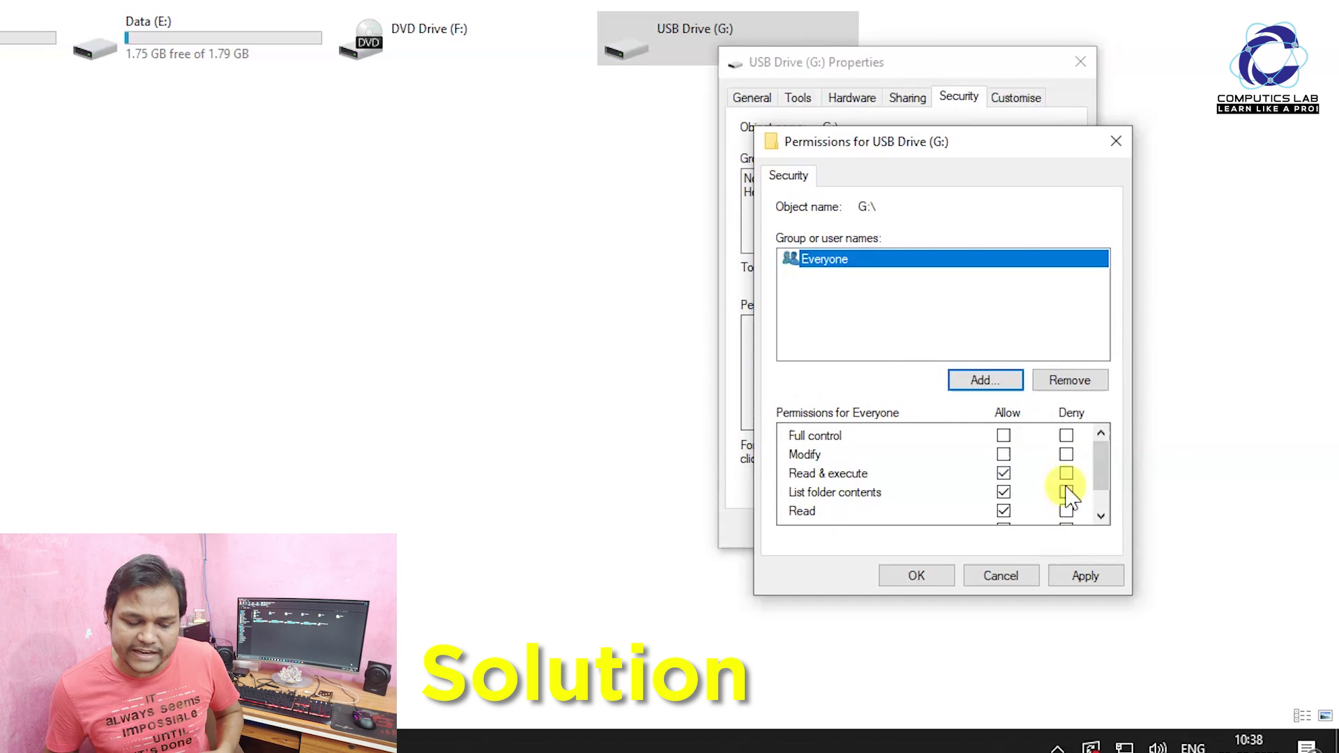
scroll(1102, 481, "down", 1)
scroll(1101, 481, "up", 1)
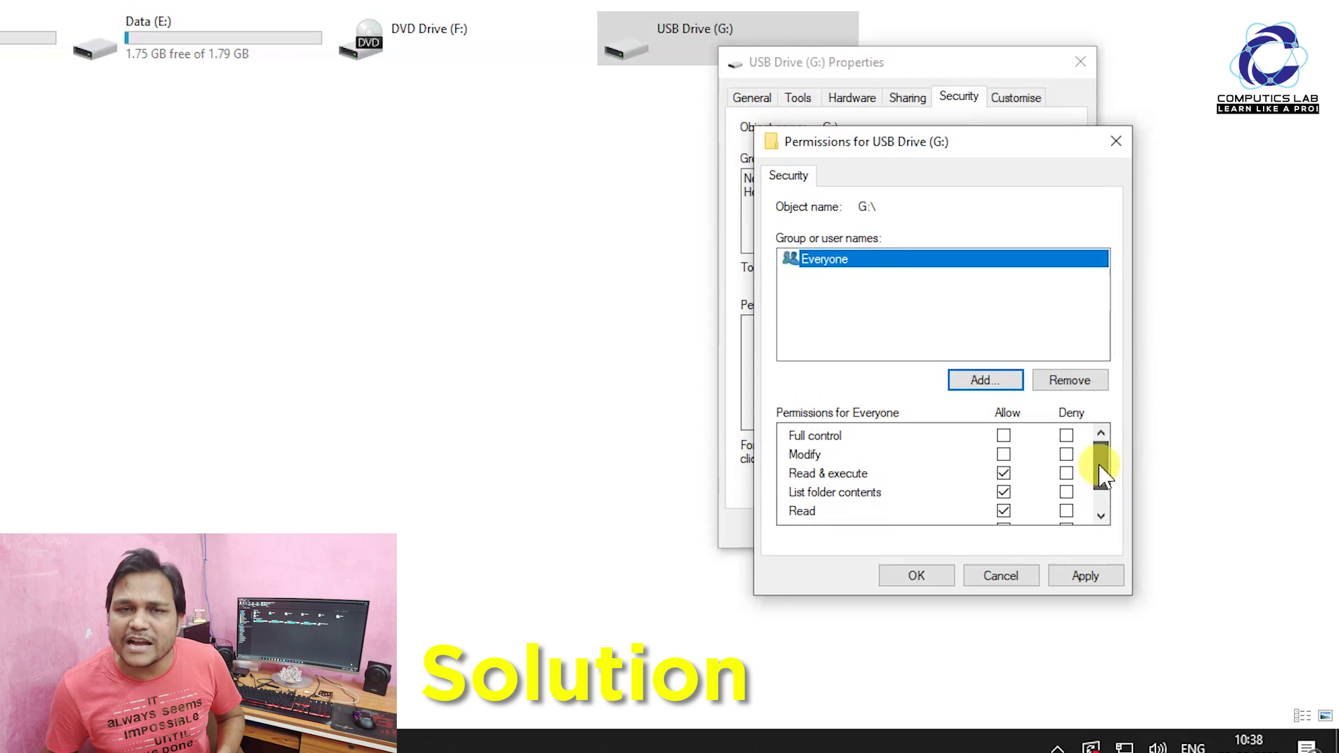
left_click(1004, 438)
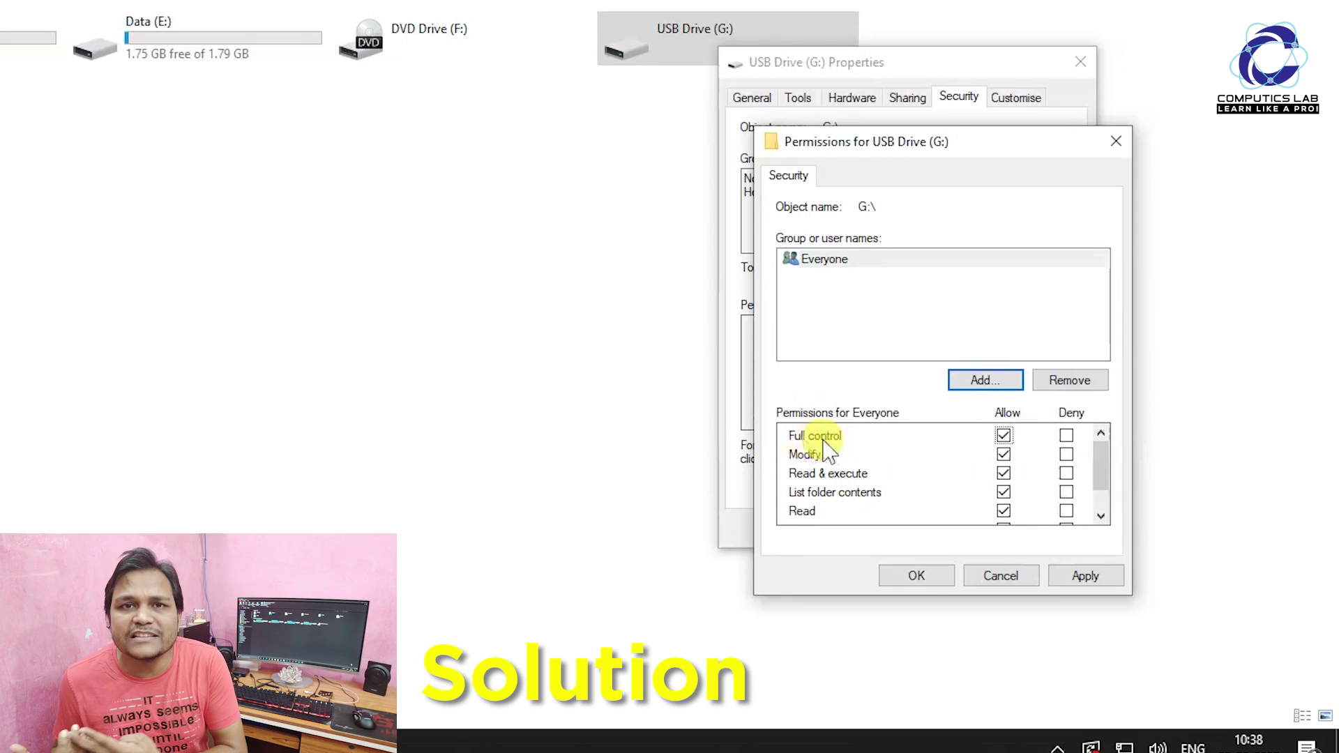
left_click_drag(1099, 461, 1100, 493)
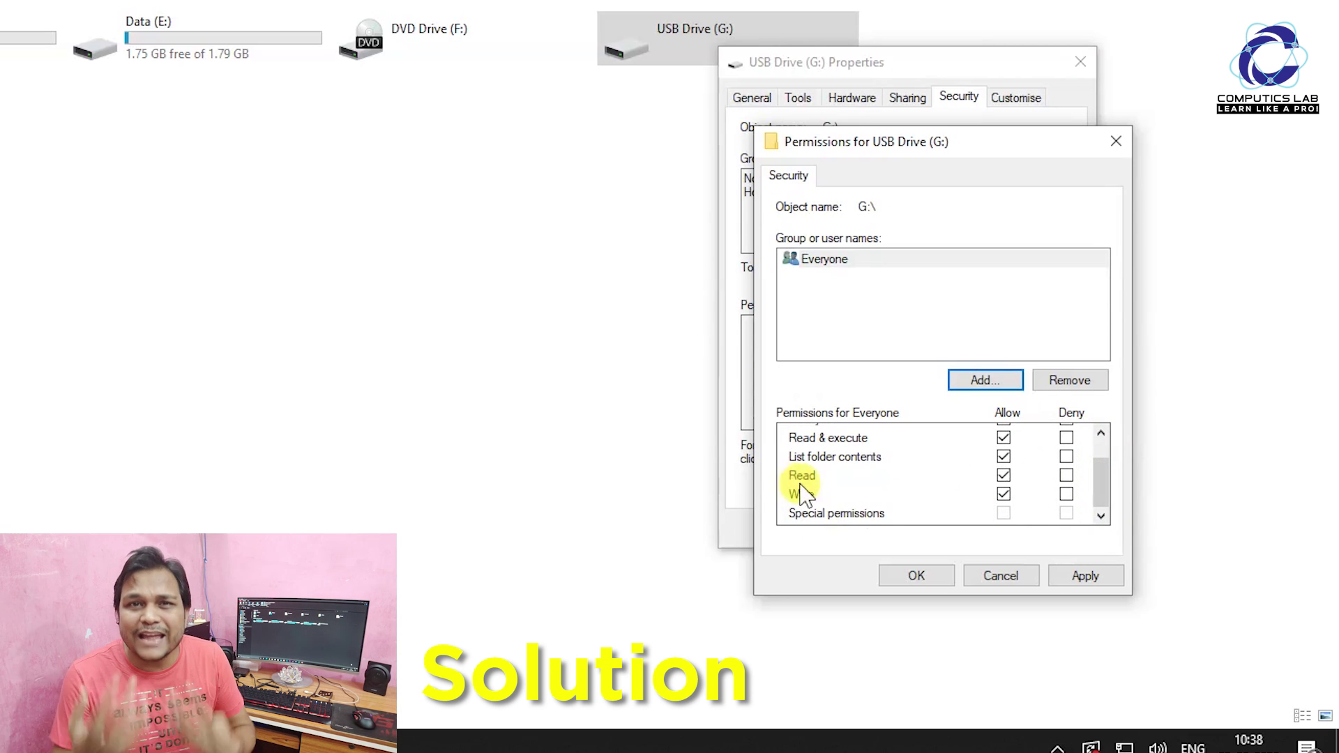
left_click_drag(1100, 488, 1067, 460)
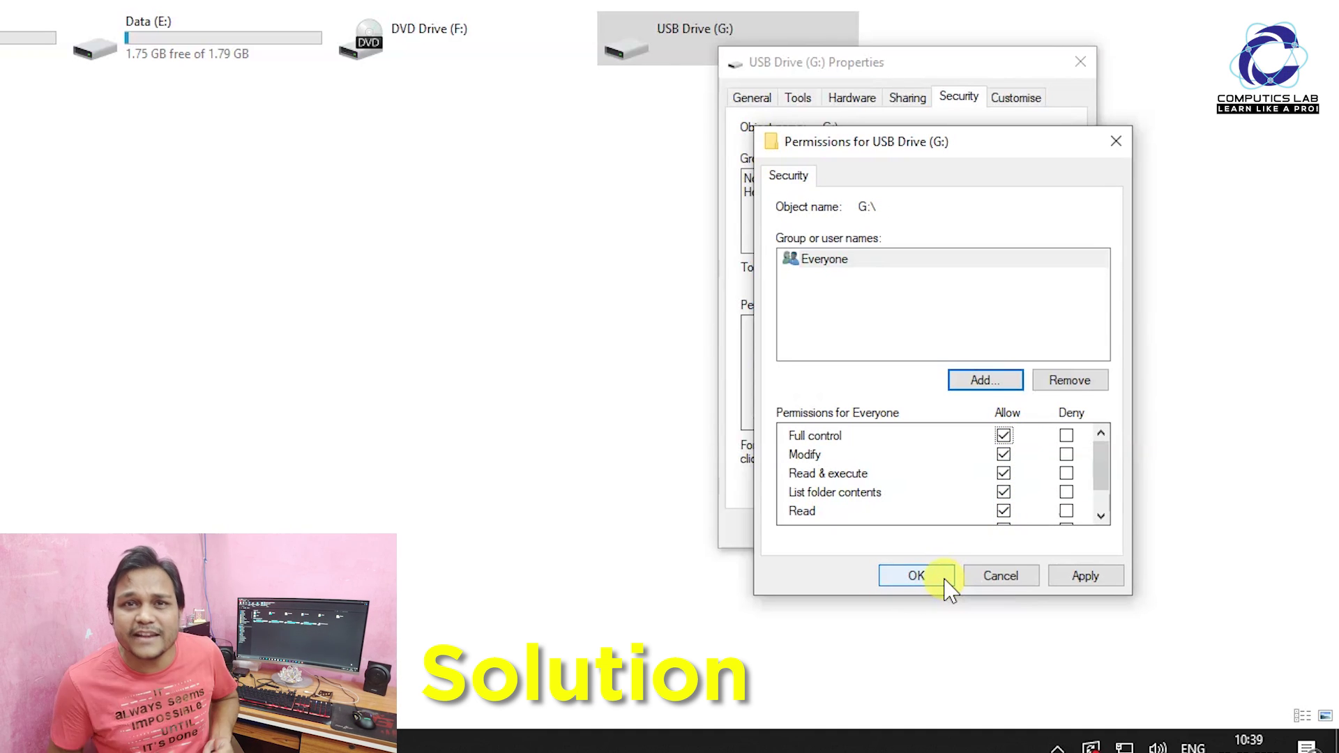
left_click(916, 575)
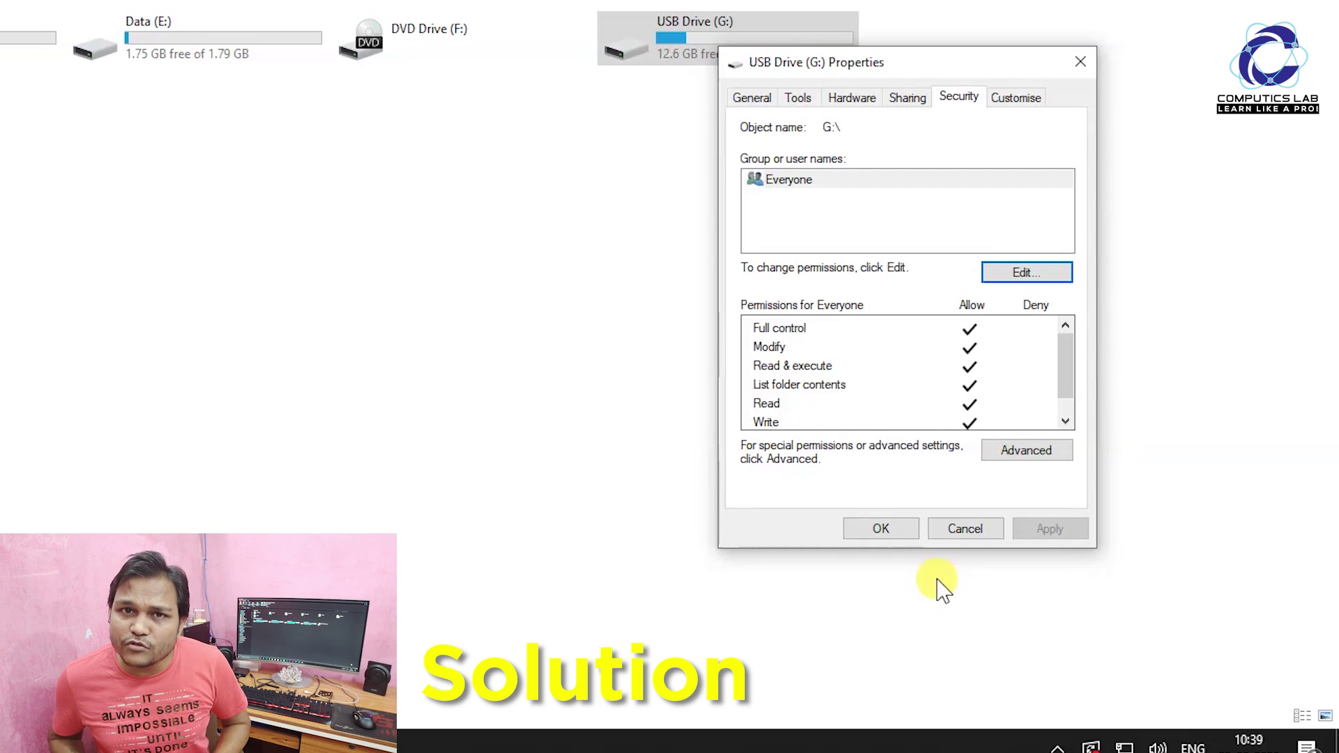
left_click(880, 529)
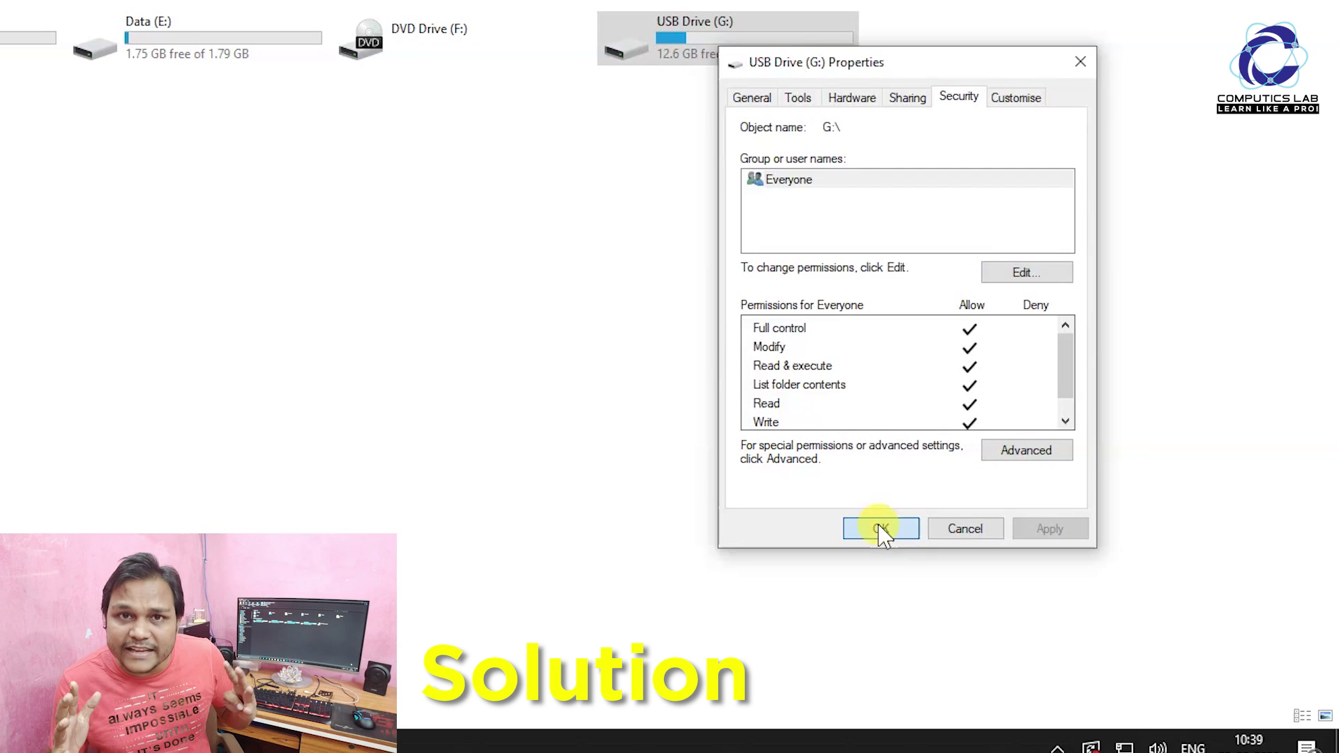
Step: Refresh the drive list and open USB Drive (G:) to check its files and folders
right_click(696, 195)
left_click(788, 277)
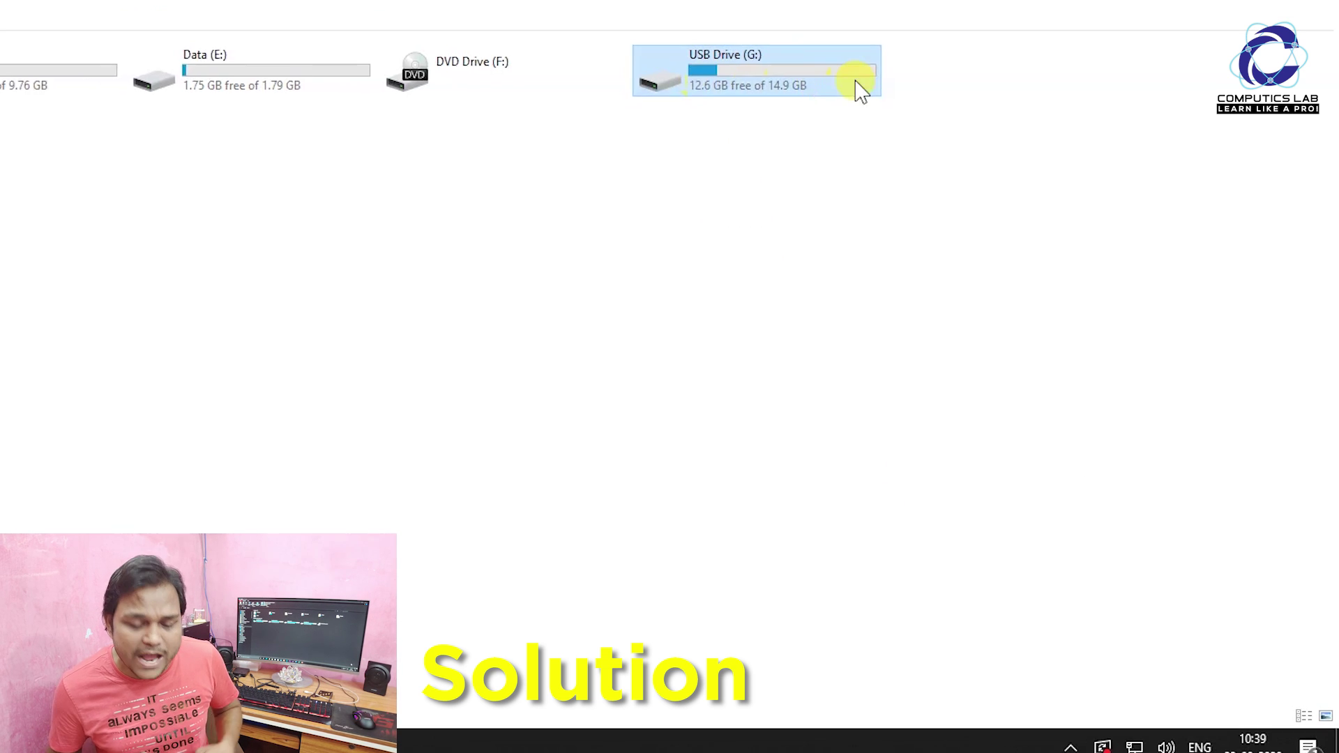
right_click(851, 79)
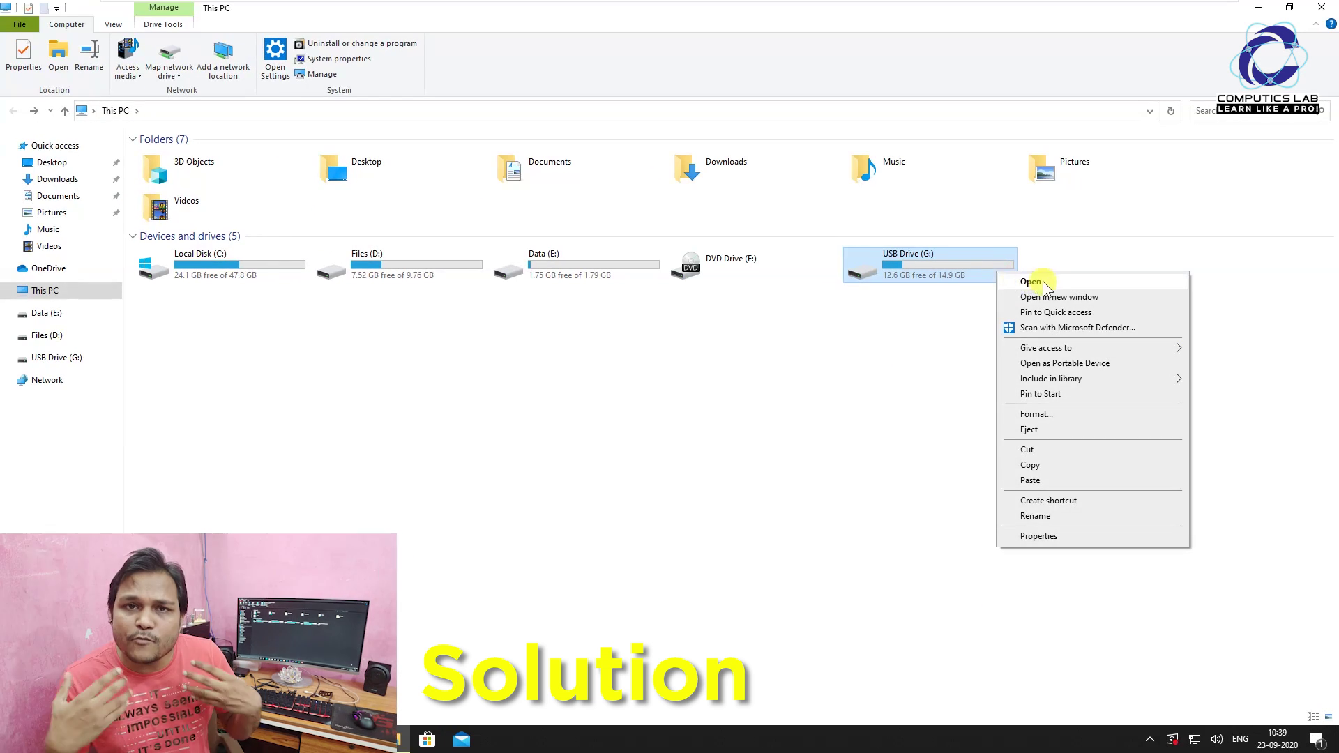
left_click(1031, 282)
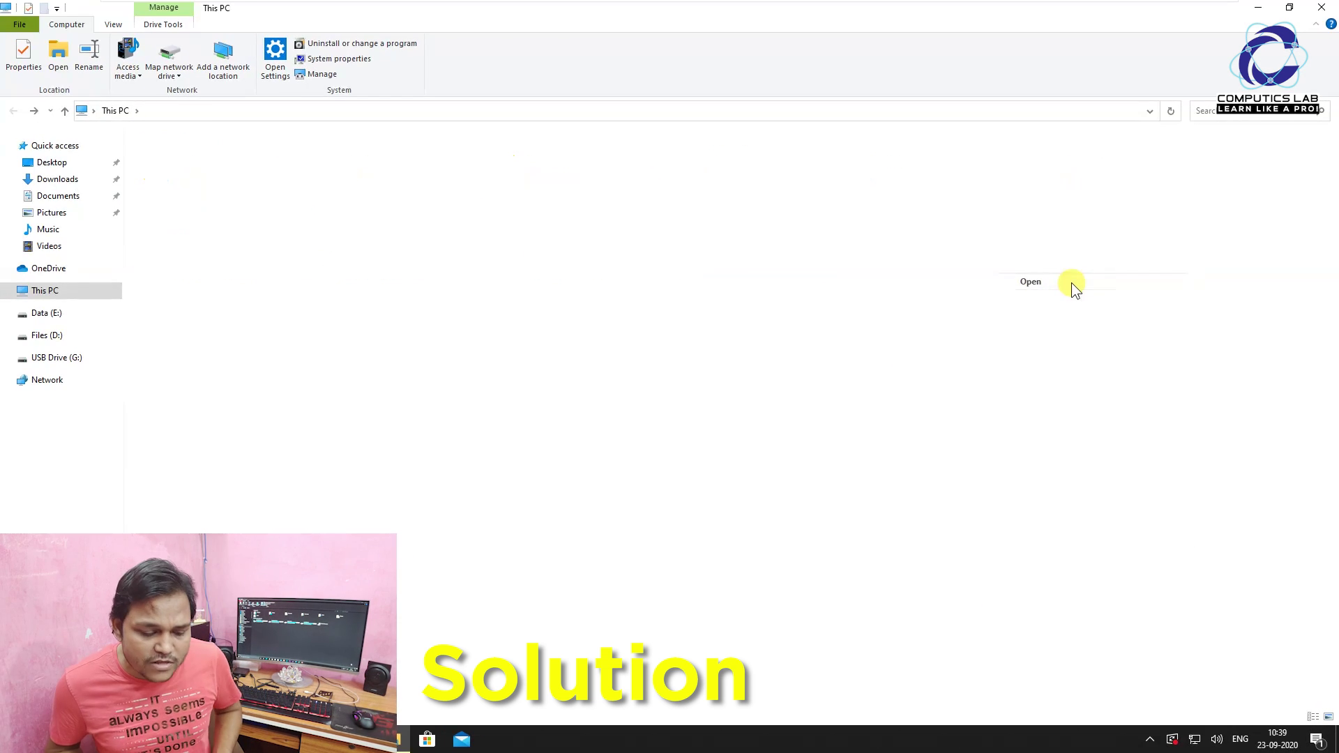
left_click_drag(1056, 279, 137, 111)
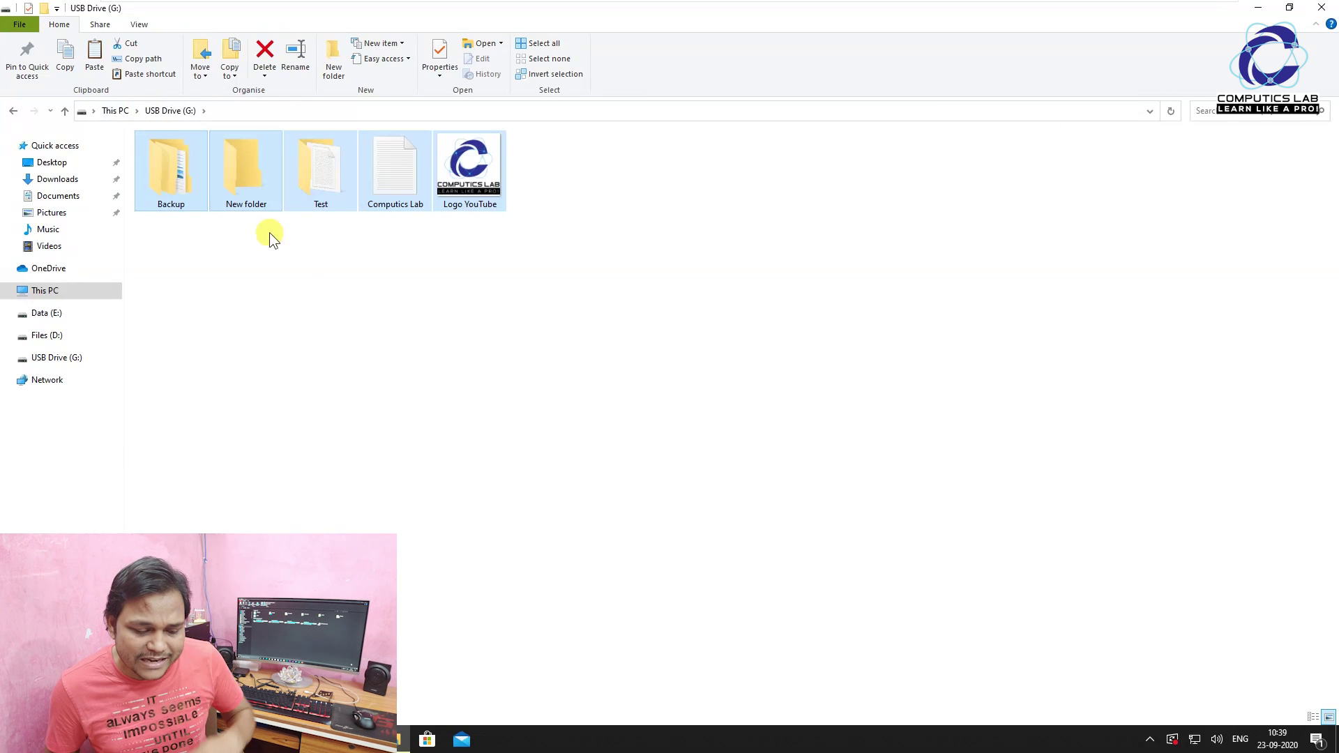
left_click(303, 261)
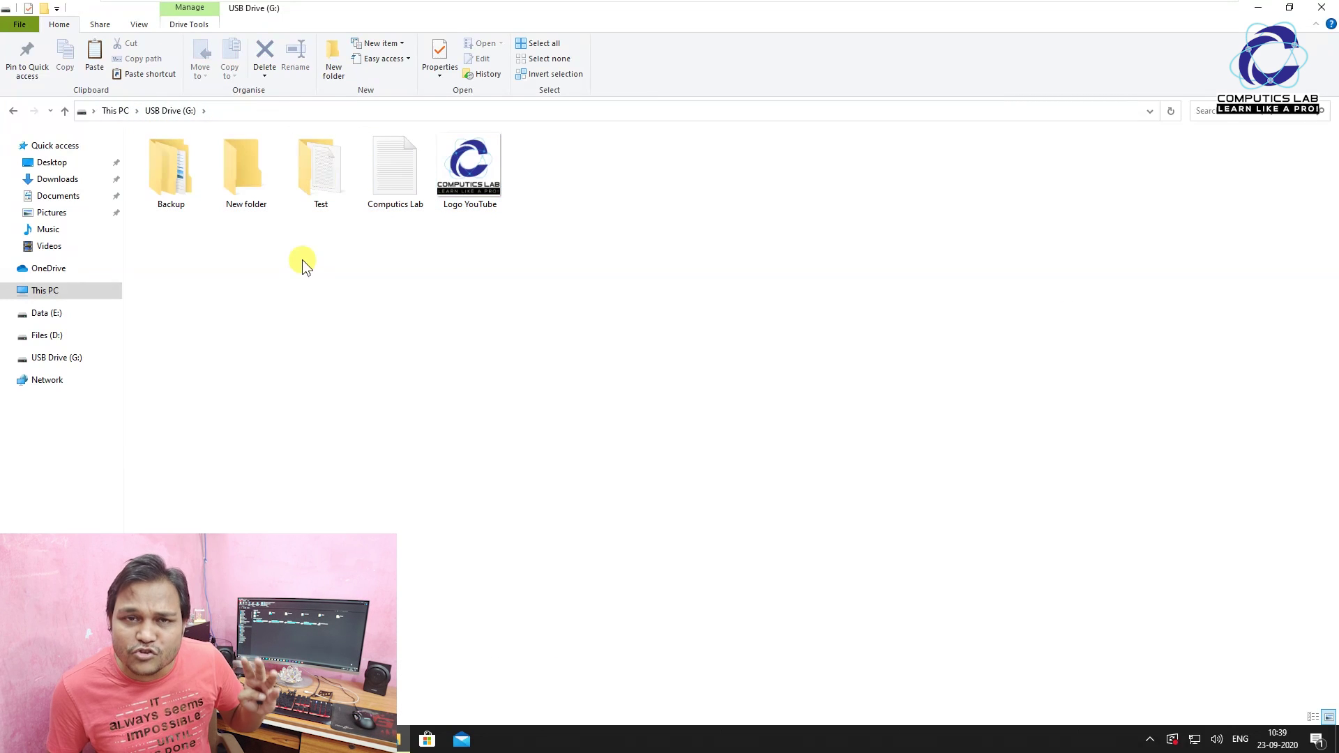
Step: Open the Computics Lab text file to check its contents, close it, and refresh the folder
double_click(387, 203)
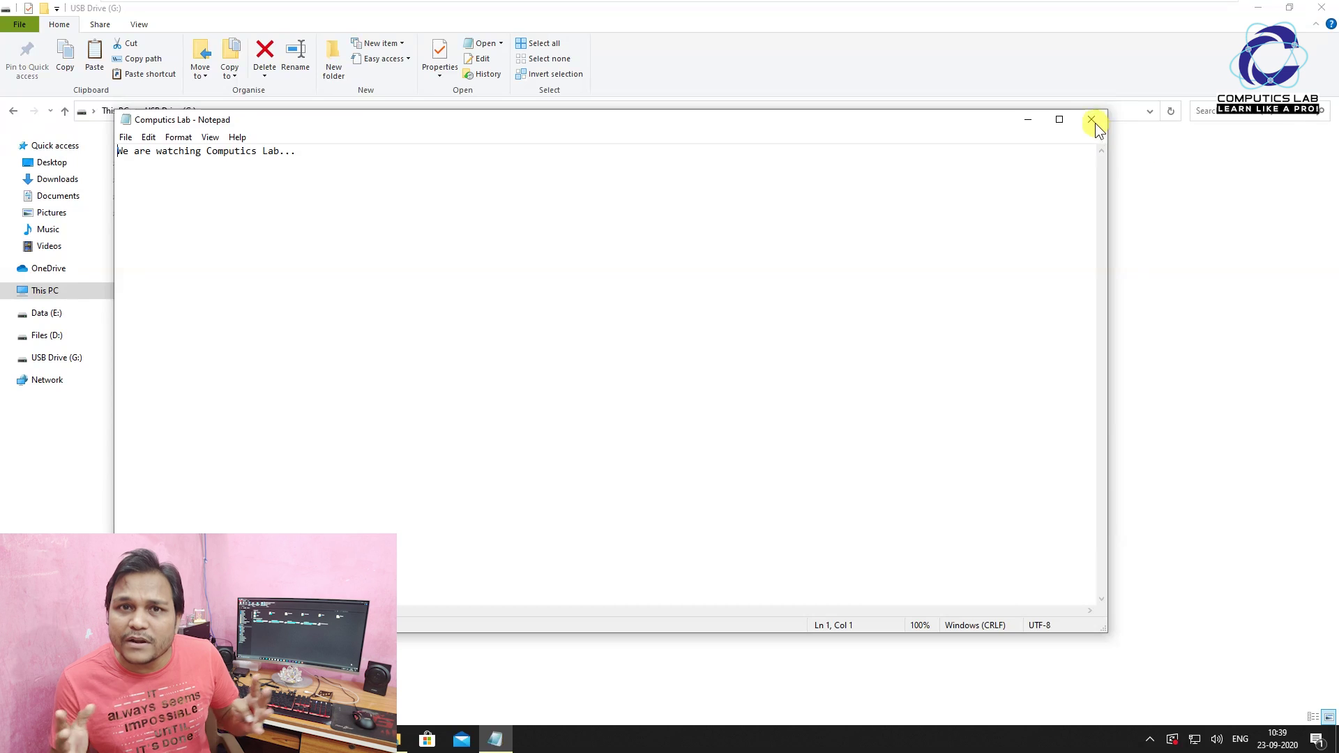
left_click(1092, 120)
right_click(354, 279)
left_click(394, 337)
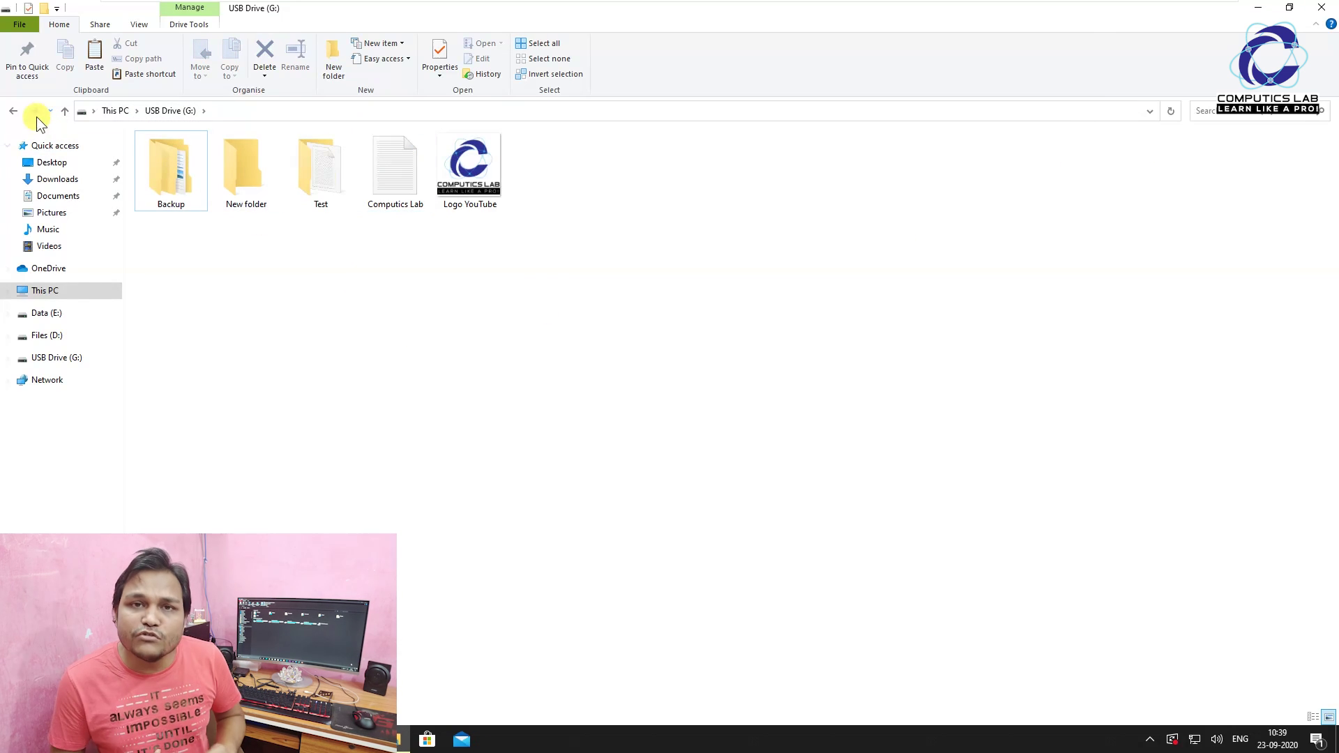
Step: Return to This PC, refresh it, and review the security and general properties of USB Drive (G:)
left_click(14, 110)
right_click(869, 416)
left_click(938, 473)
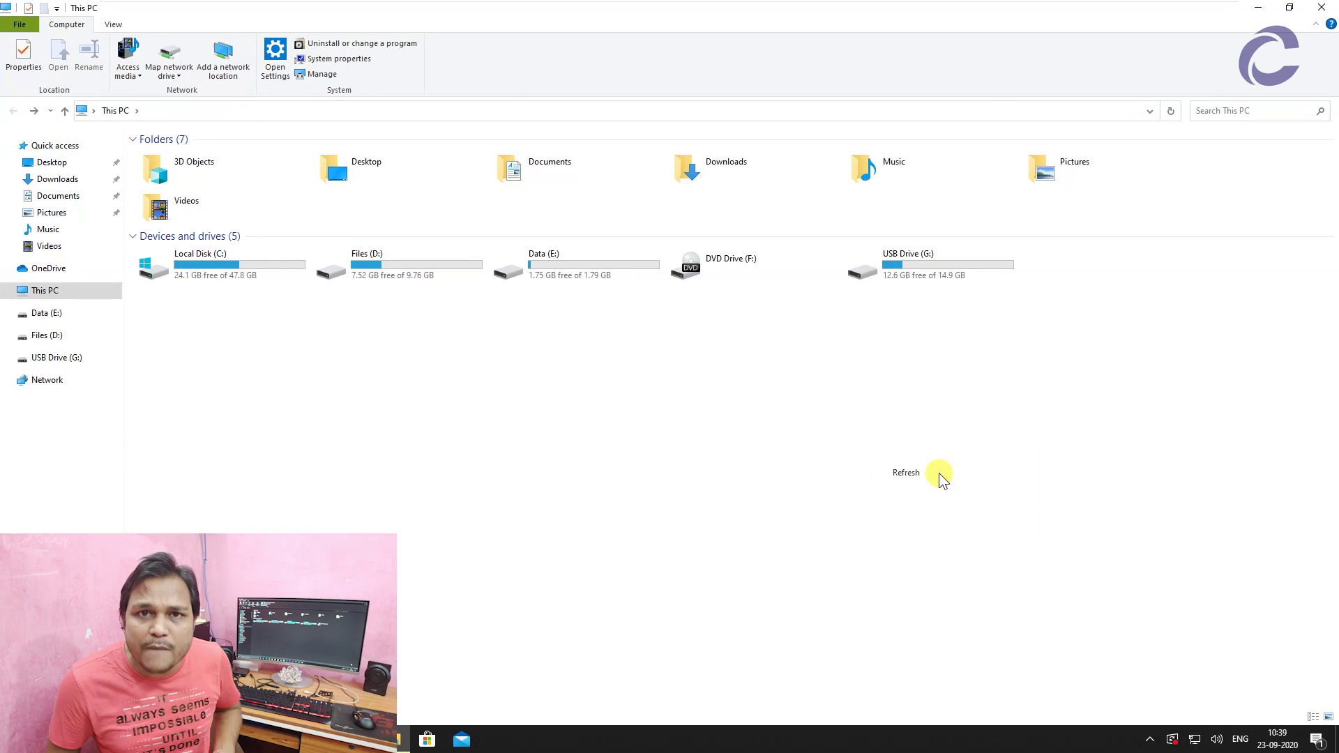
left_click(921, 273)
right_click(922, 274)
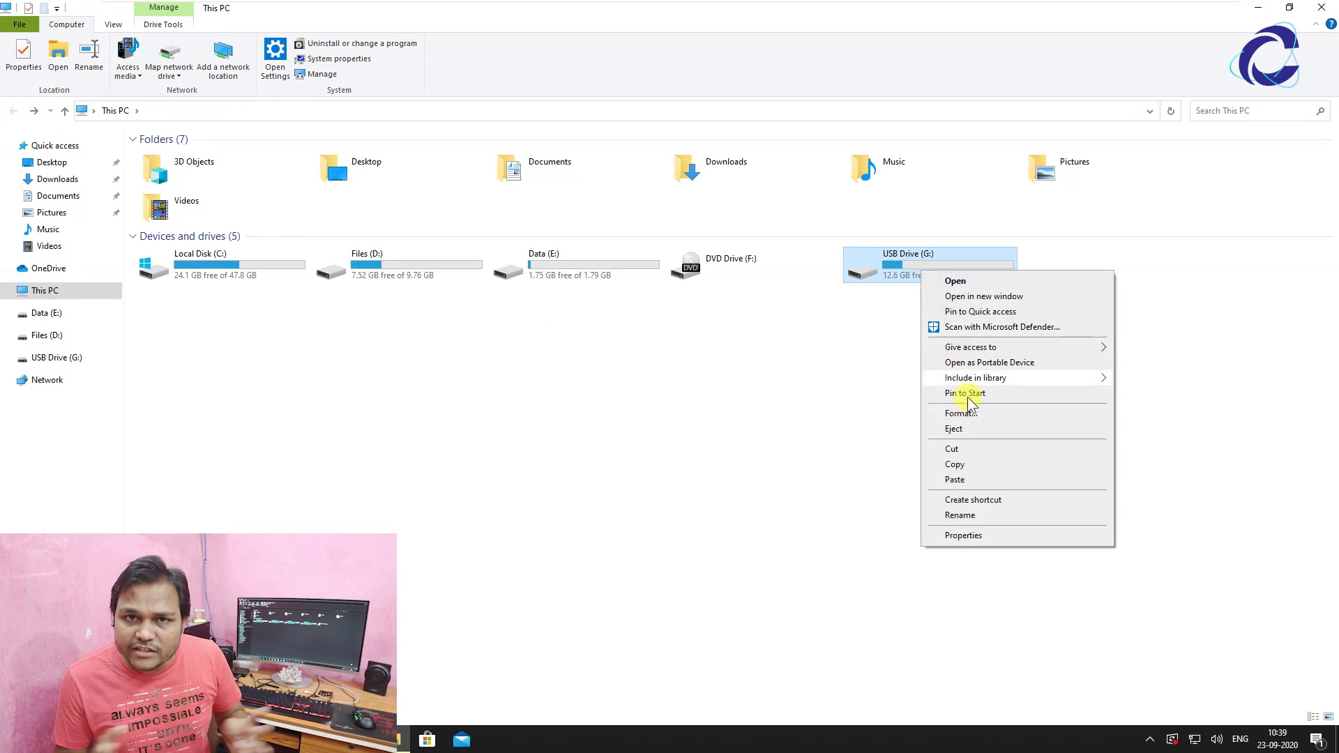
left_click(992, 538)
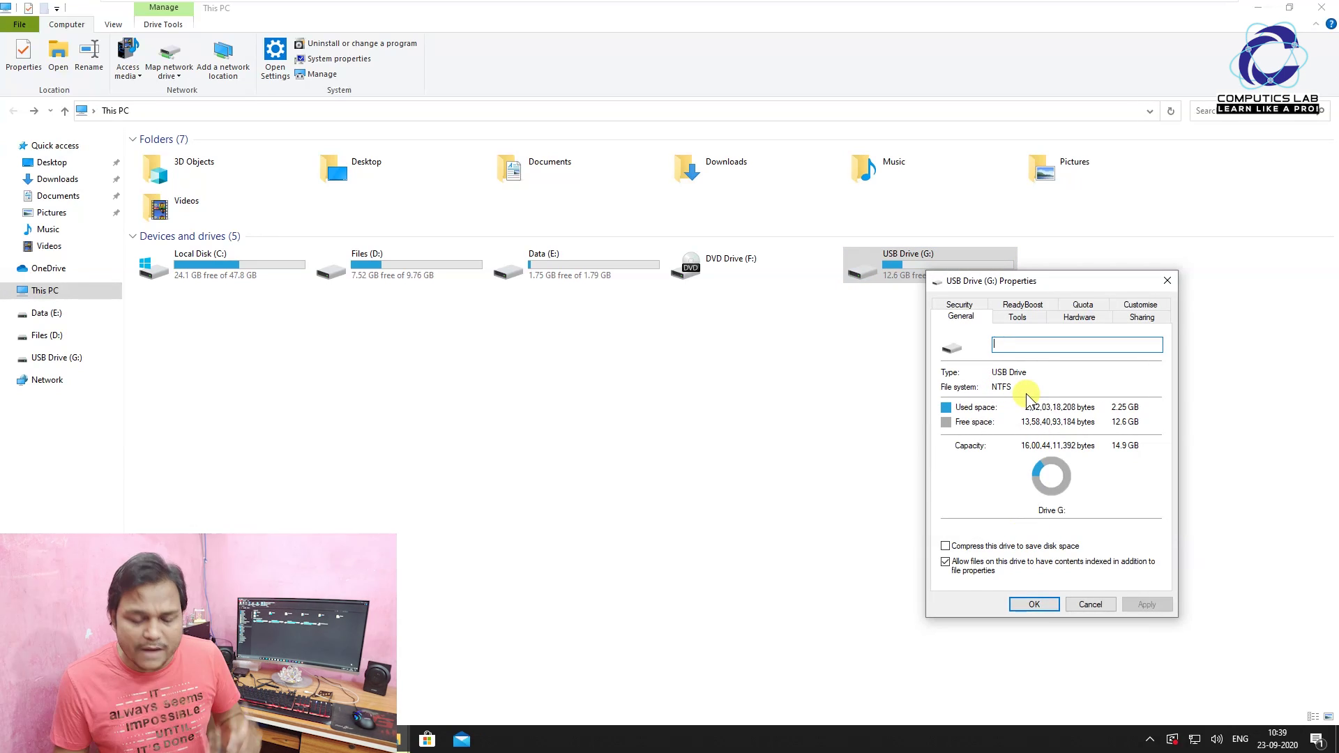
left_click(959, 304)
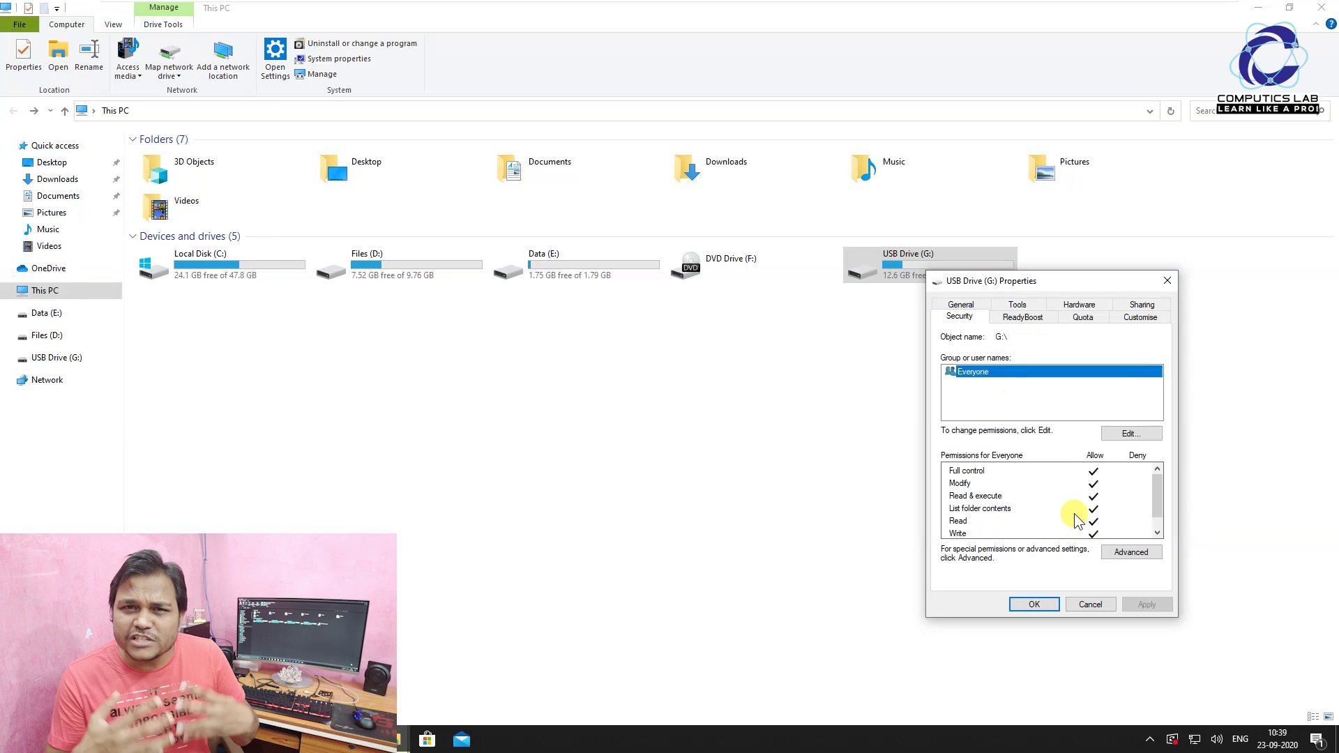
left_click(963, 305)
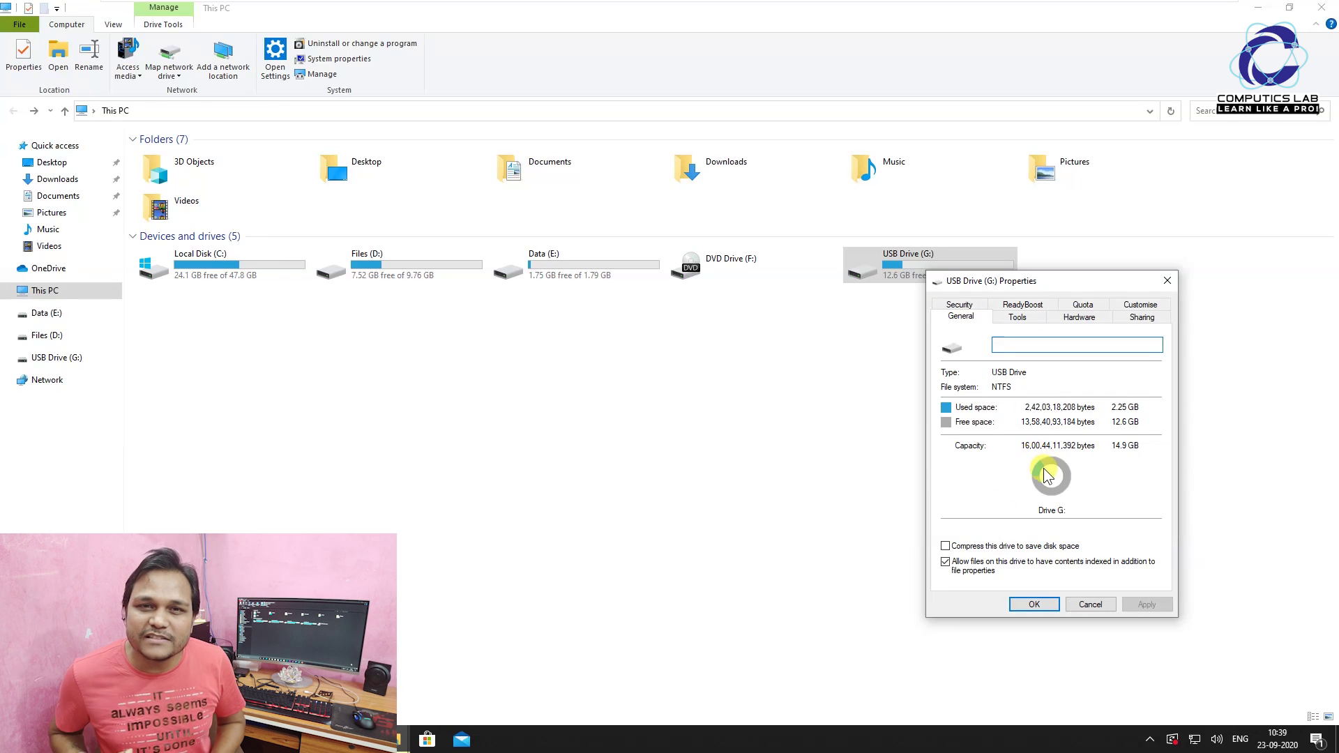
left_click(1045, 606)
Step: Refresh the drive list, eject USB Drive (G:), and dismiss the removable-drive notification once it is reconnected
right_click(951, 391)
left_click(998, 445)
right_click(923, 275)
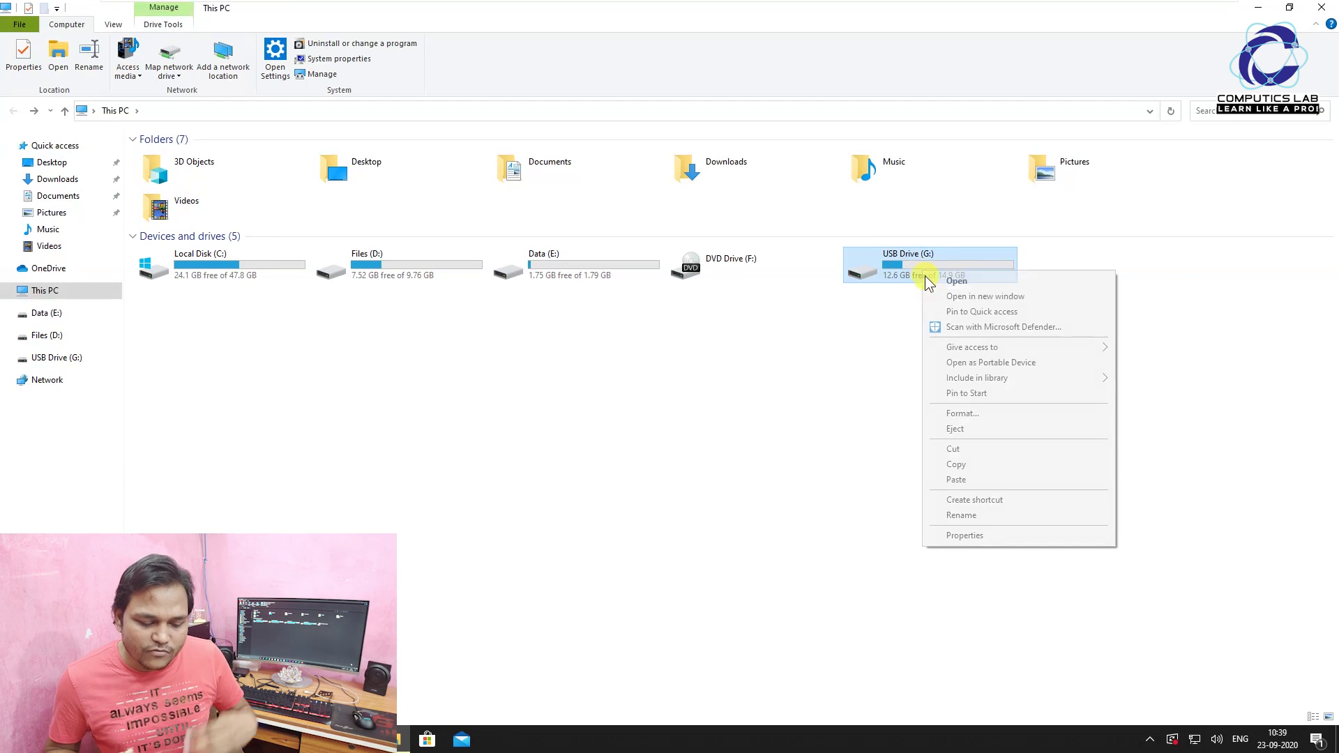
left_click(983, 428)
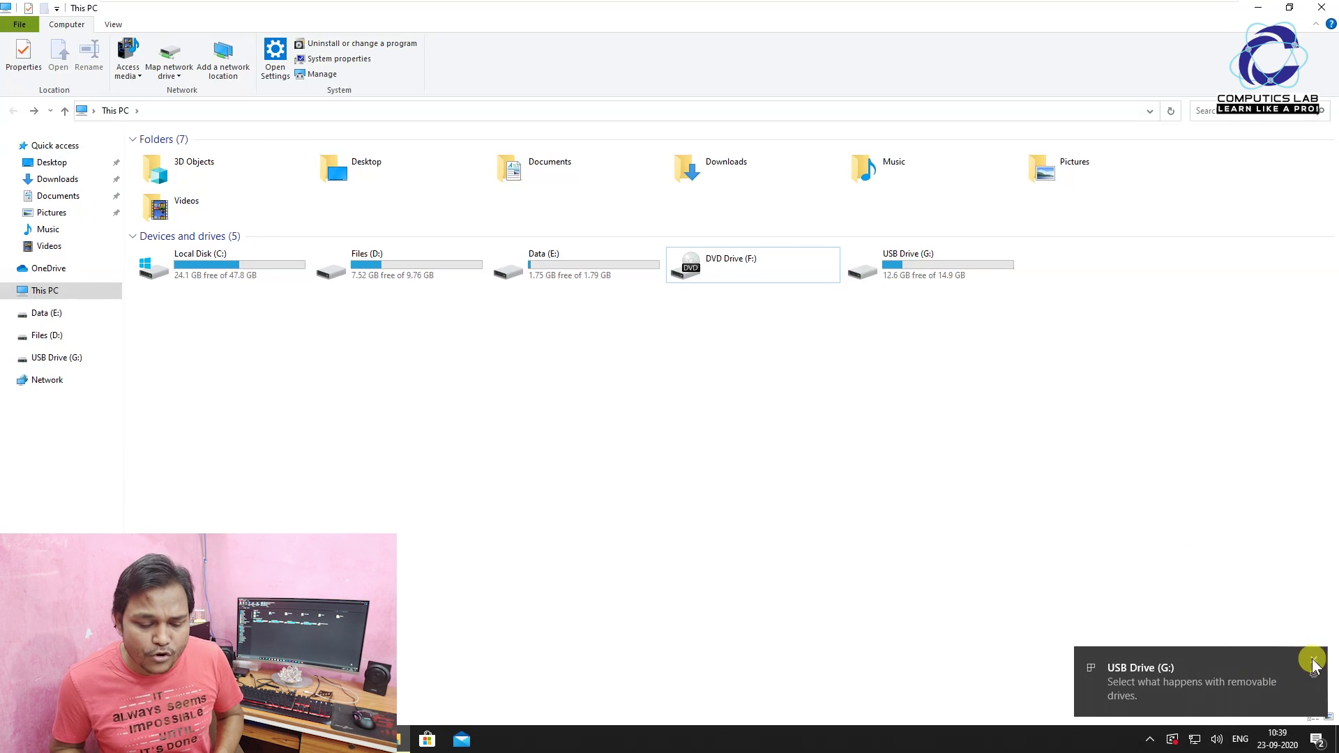
left_click(1314, 662)
Step: Refresh the drive list, open the reconnected USB Drive (G:), and select all its items
right_click(898, 379)
left_click(965, 431)
left_click(923, 268)
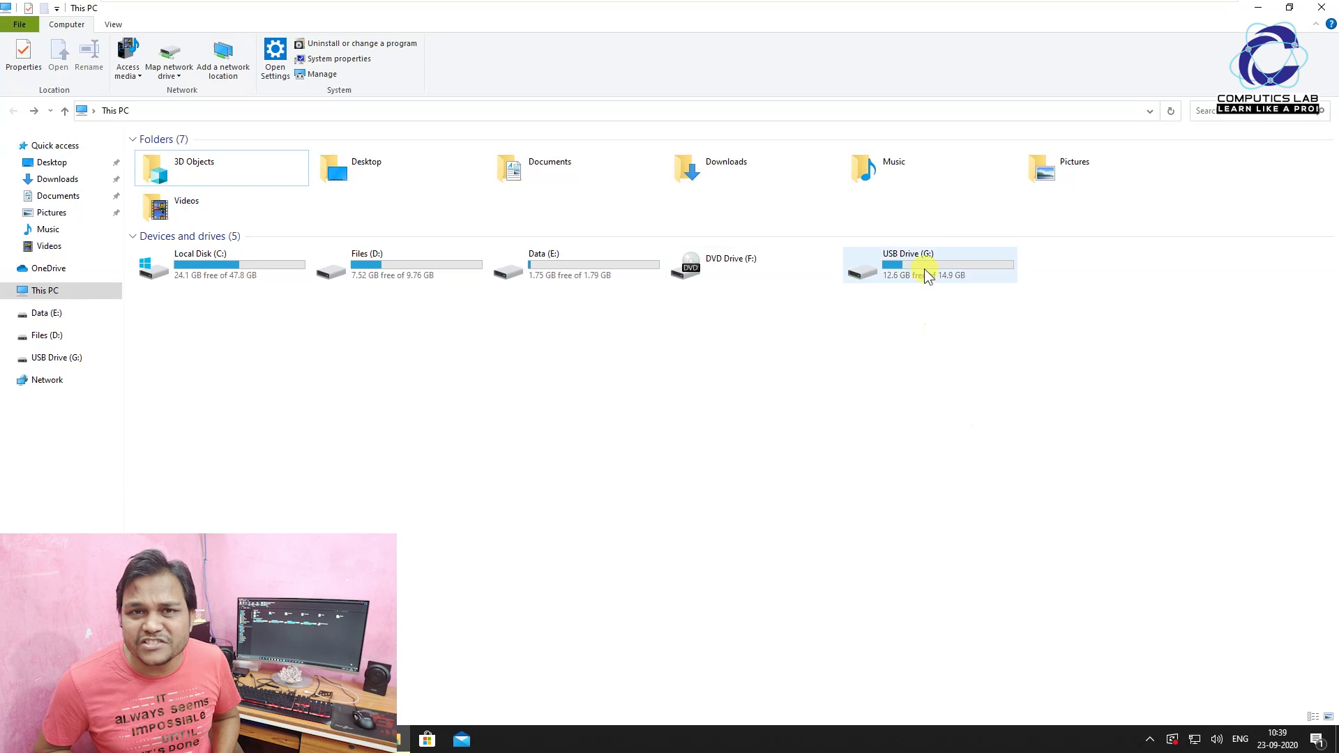
double_click(921, 262)
left_click_drag(913, 259, 174, 140)
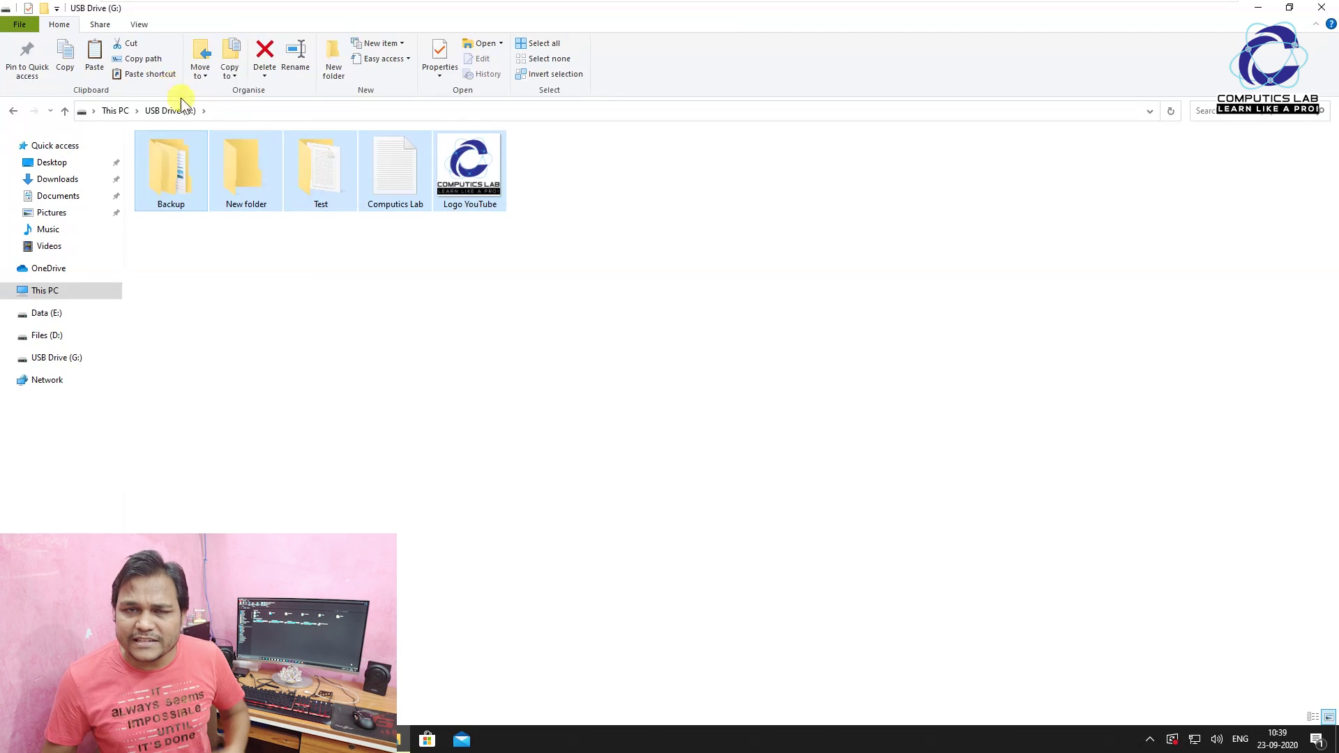
left_click_drag(710, 290, 188, 179)
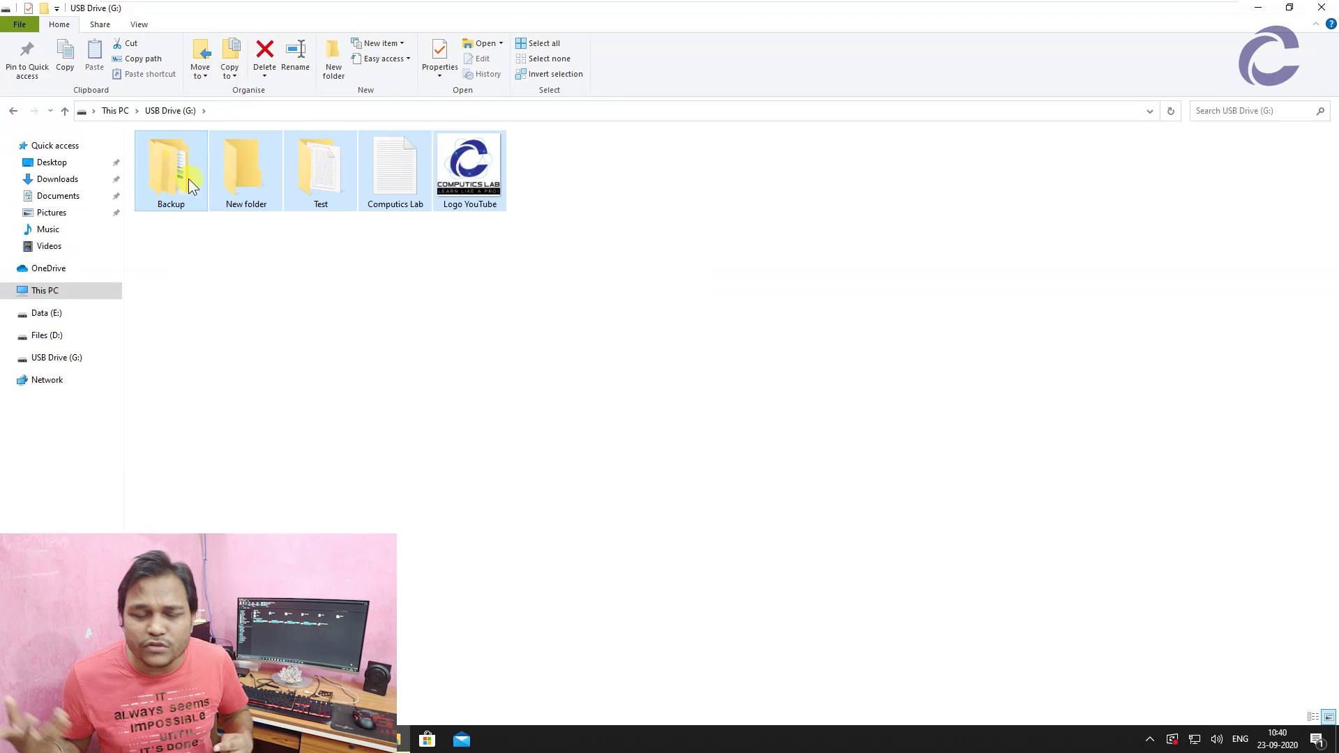
Step: Check the contents of the Backup folder and New folder on USB Drive (G:), and return to This PC
left_click(290, 242)
double_click(170, 168)
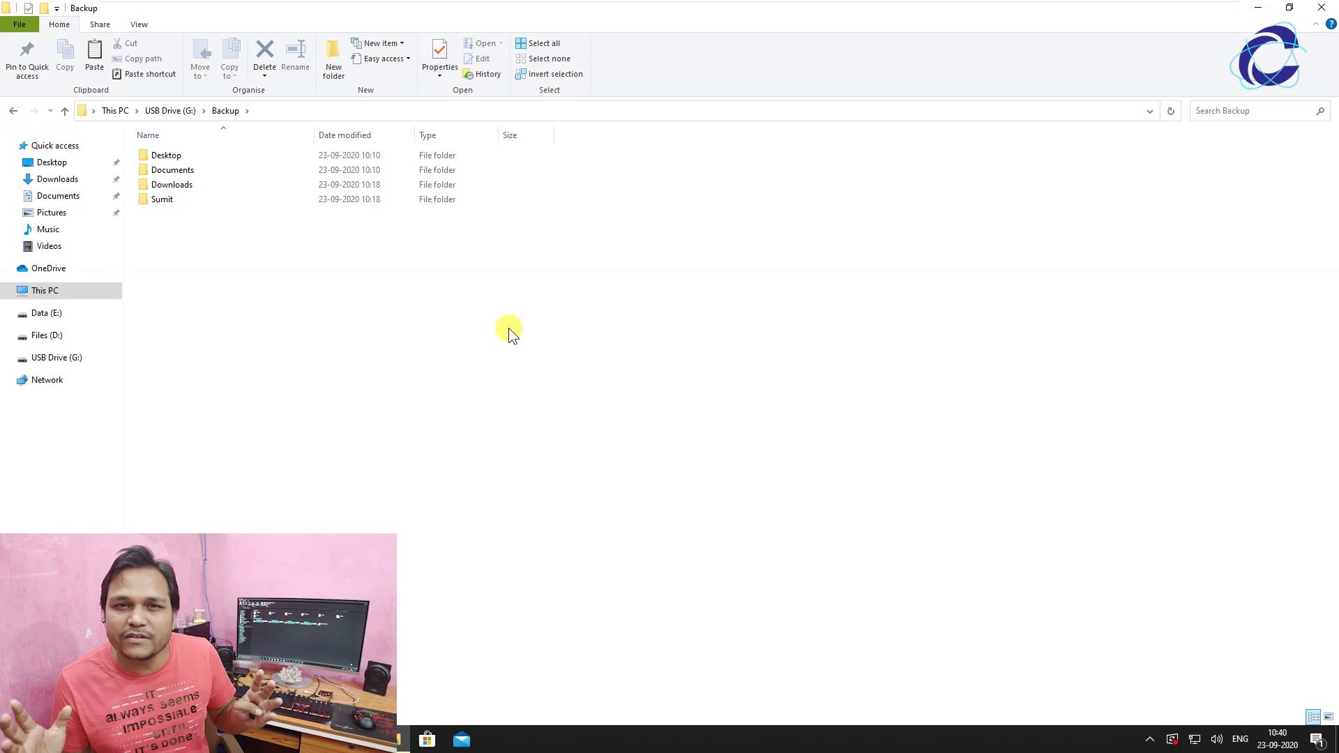
key("alt+Left")
double_click(244, 179)
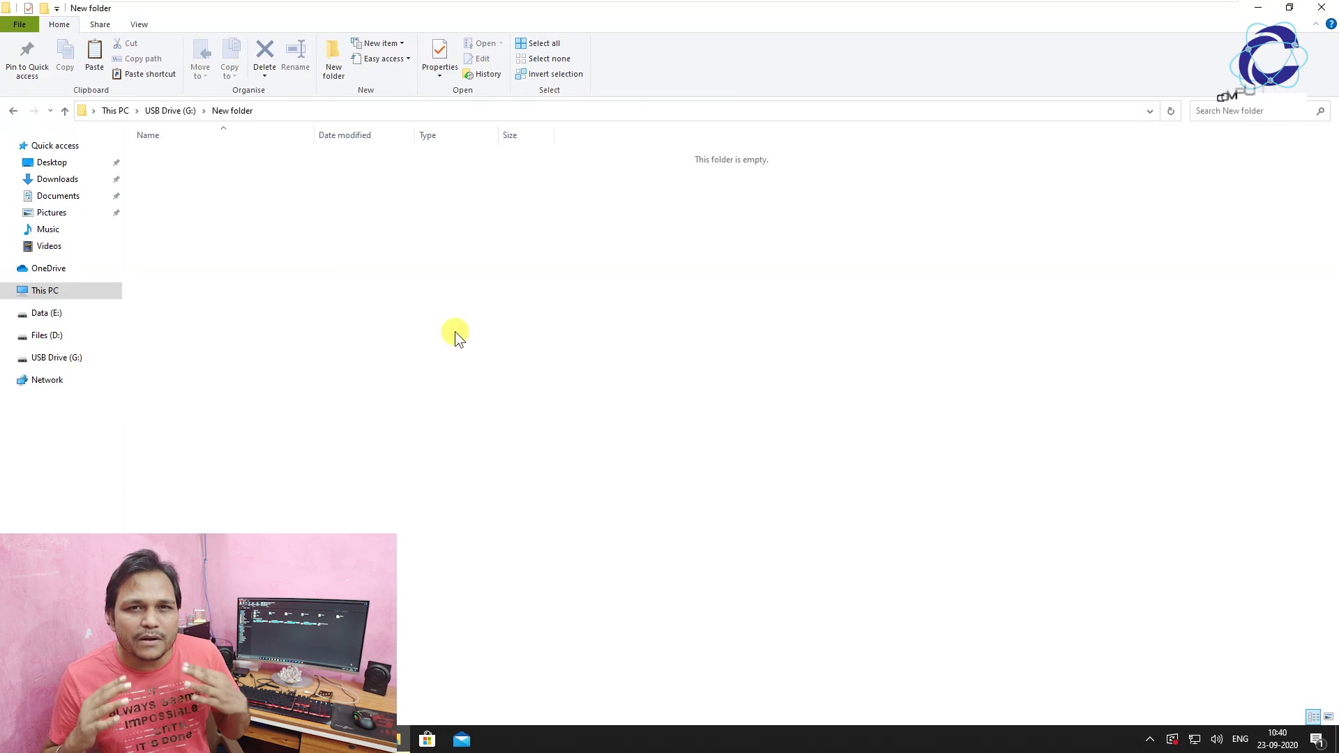
key("alt+Left")
left_click(13, 111)
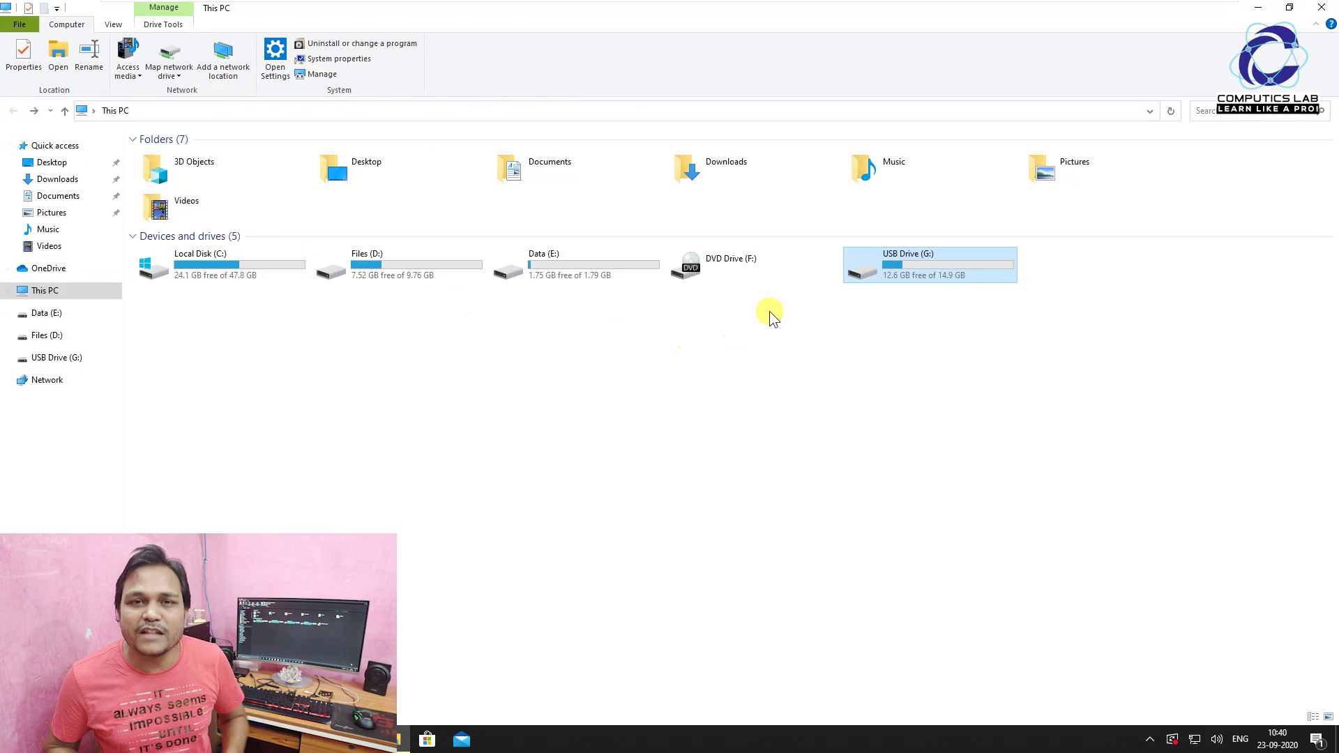
right_click(930, 289)
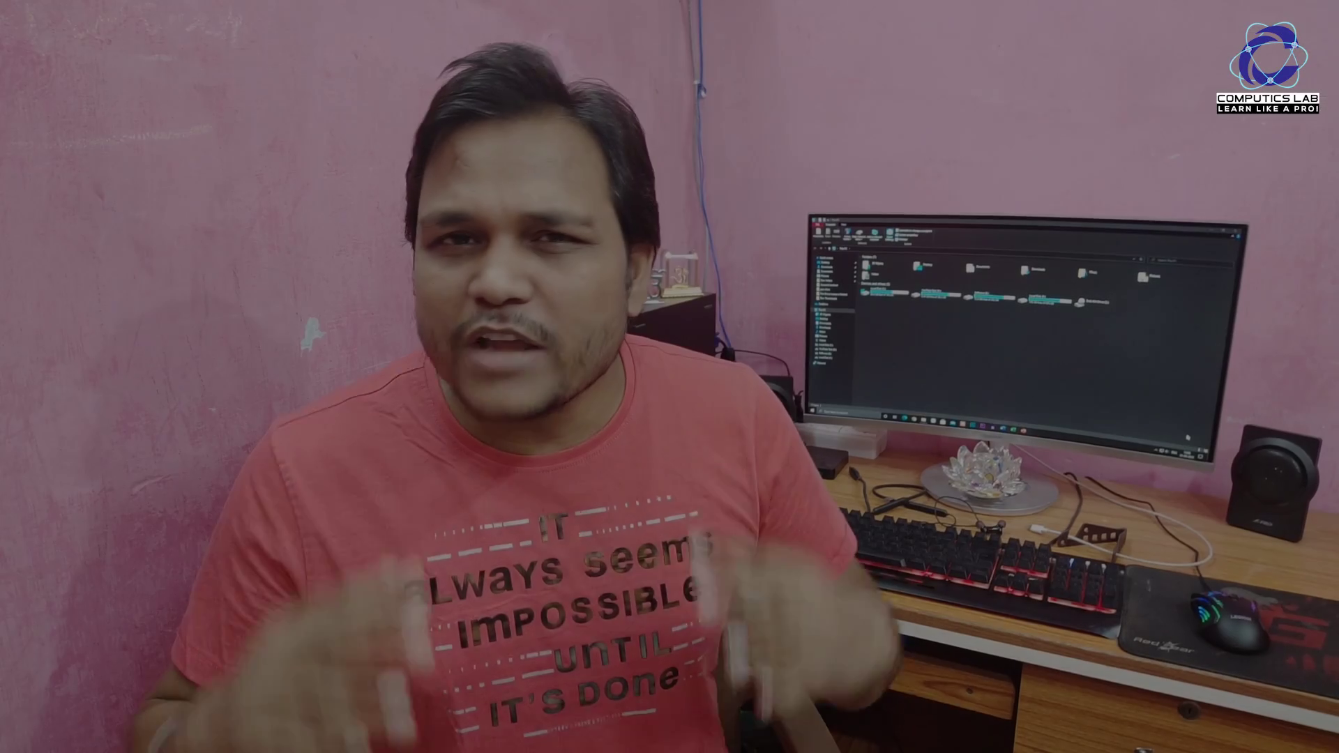